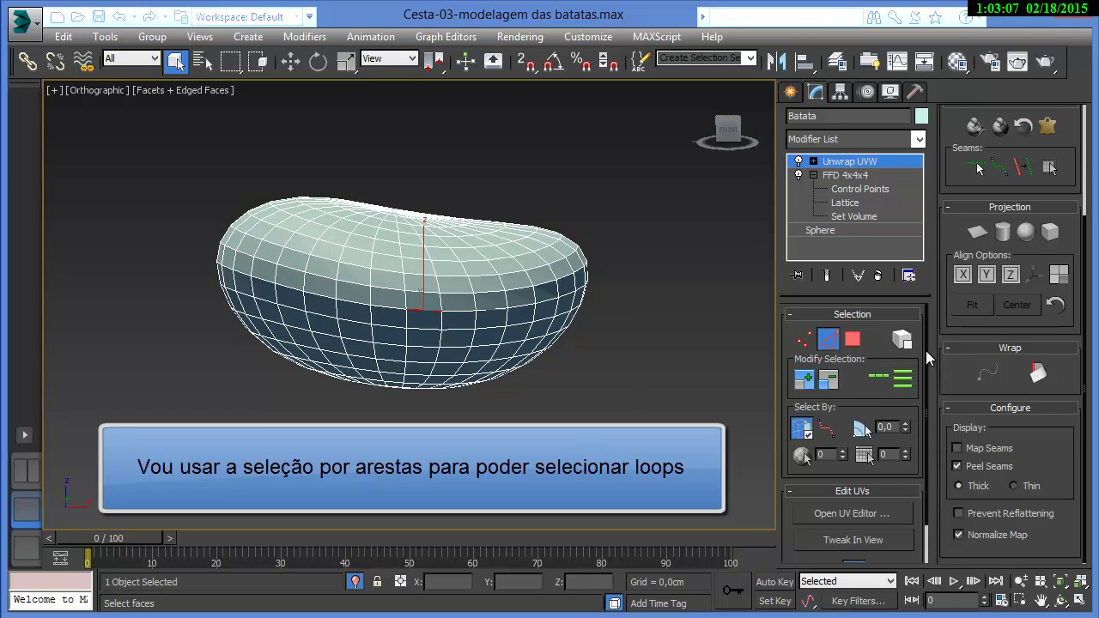
- Select the potato's horizontal edge loop below its middle, leaving out one edge, and convert the selection to seams
{"action": "left_click", "coordinate": [884, 381]}
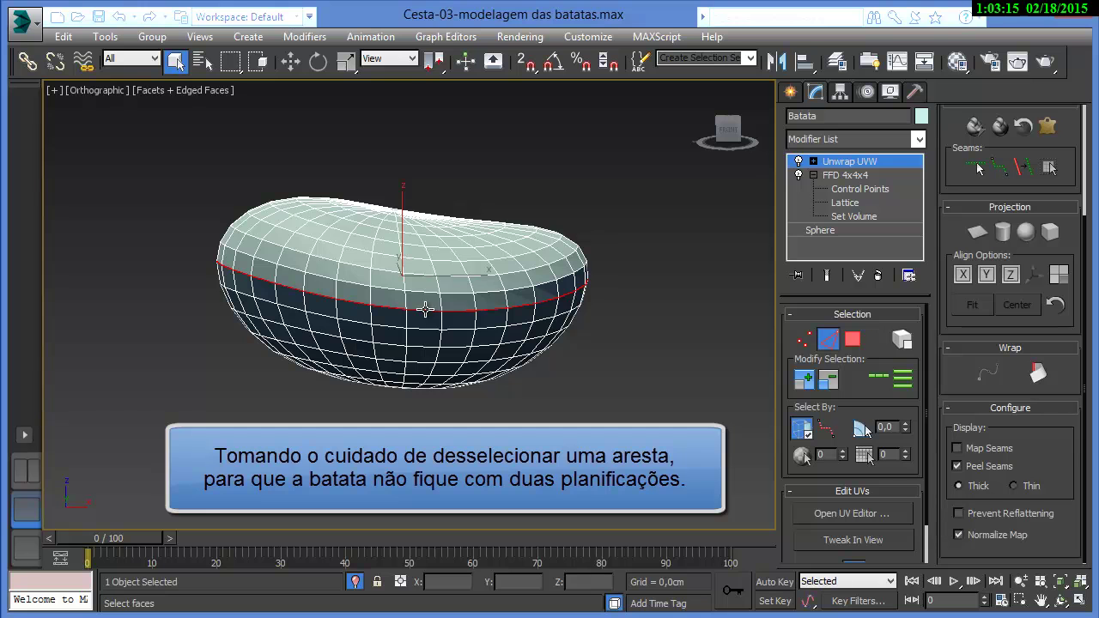
{"action": "left_click", "coordinate": [425, 342]}
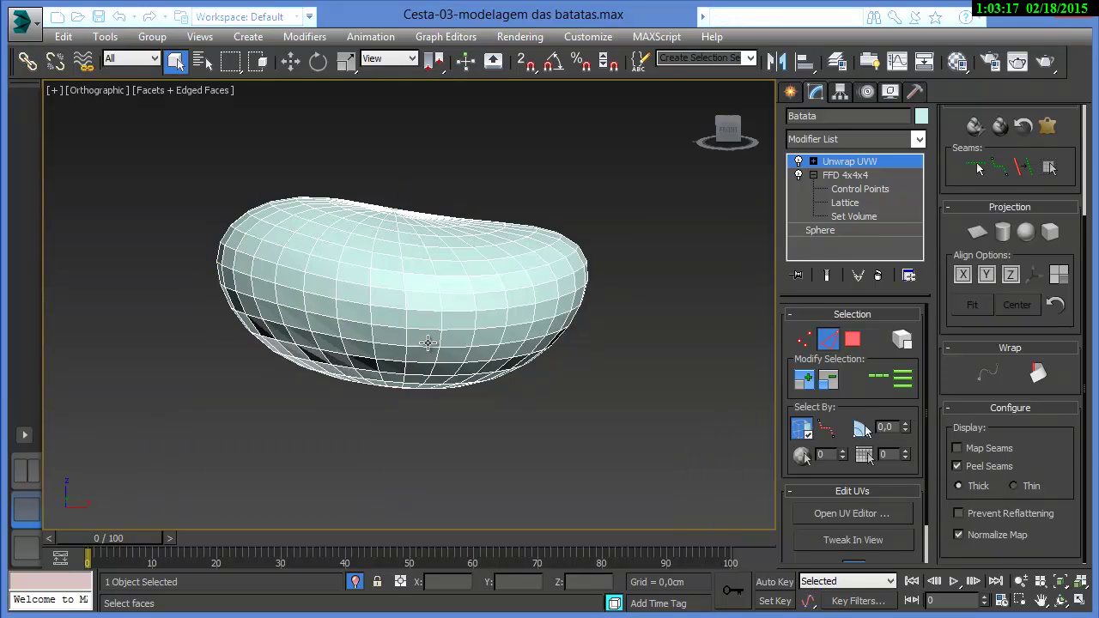
{"action": "left_click", "coordinate": [878, 377]}
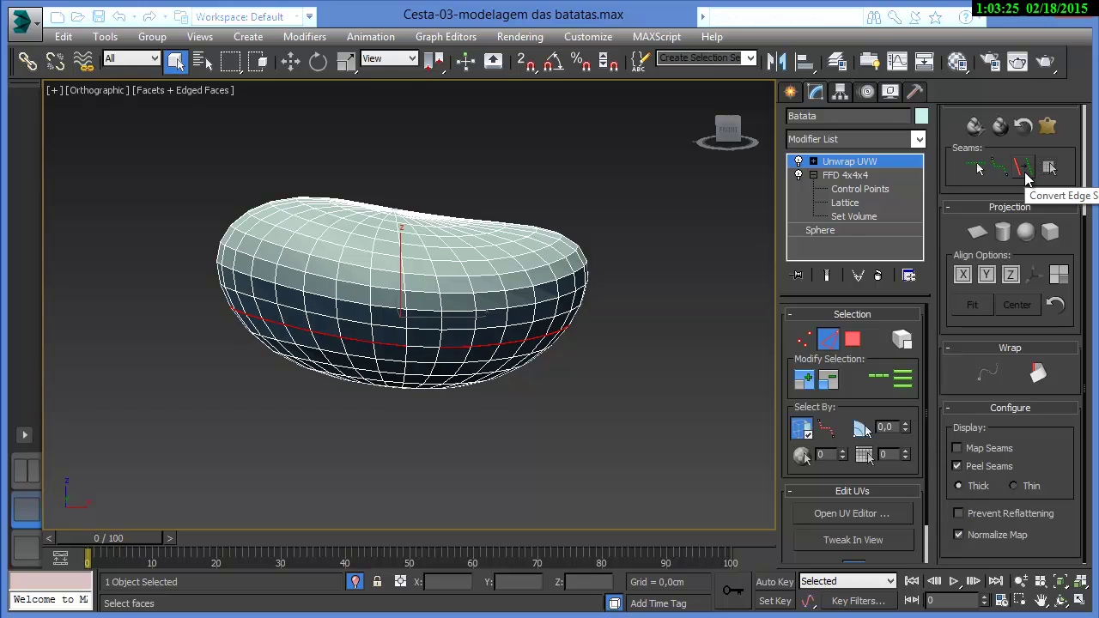
{"action": "left_click", "coordinate": [1028, 176]}
{"action": "left_click", "coordinate": [541, 392]}
- Turn off Ignore Backfacing and select all of the potato's faces in face selection mode
{"action": "left_click", "coordinate": [851, 339]}
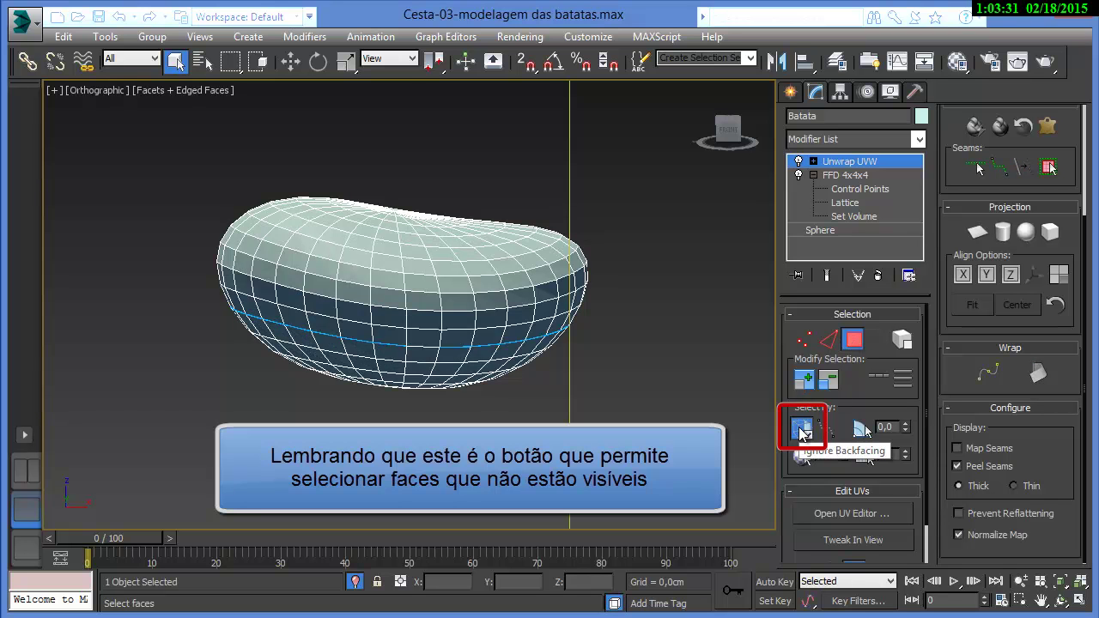
{"action": "left_click", "coordinate": [800, 429]}
{"action": "left_click_drag", "start_coordinate": [579, 405], "coordinate": [184, 179]}
{"action": "middle_click_drag", "start_coordinate": [470, 267], "coordinate": [466, 315], "text": "alt"}
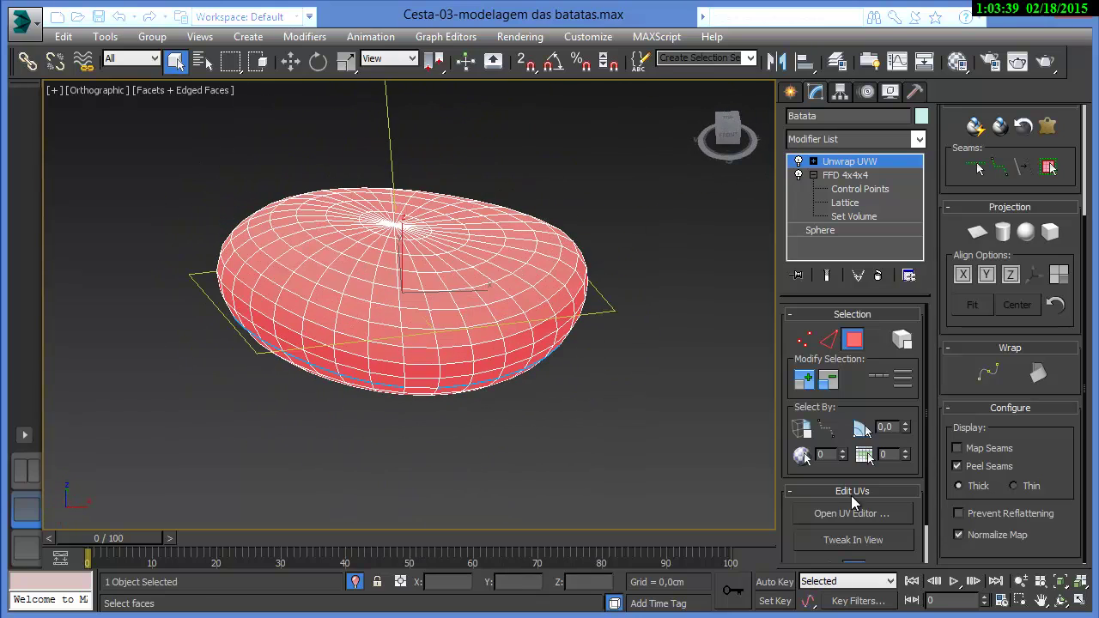
- Open the UV editor for the selected faces and start a Pelt Map on them
{"action": "left_click", "coordinate": [857, 518]}
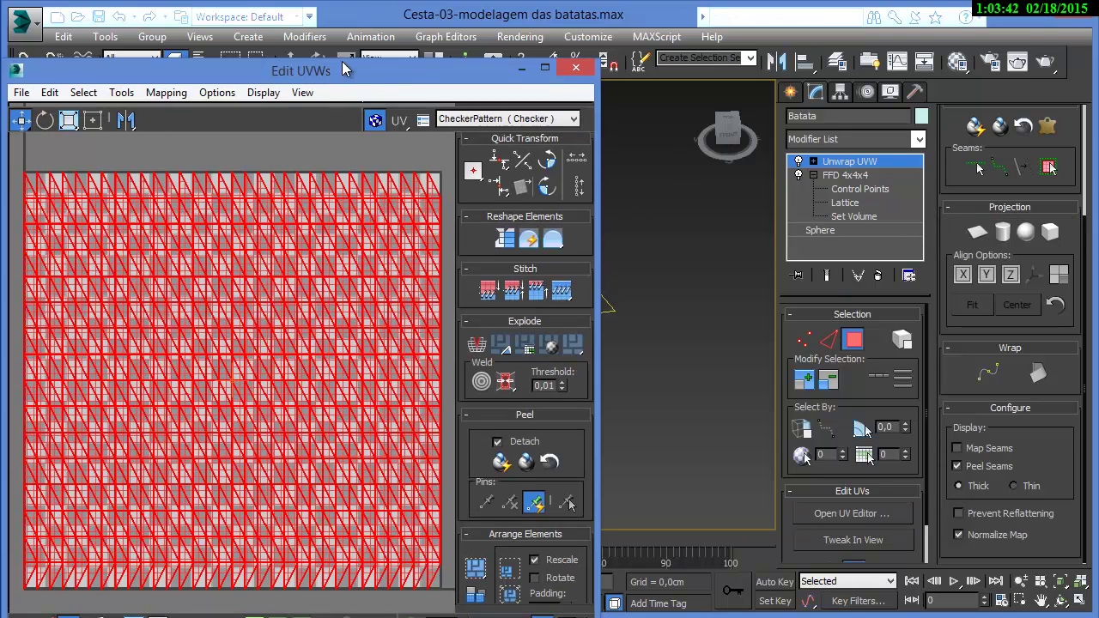
{"action": "left_click_drag", "start_coordinate": [340, 85], "coordinate": [373, 22]}
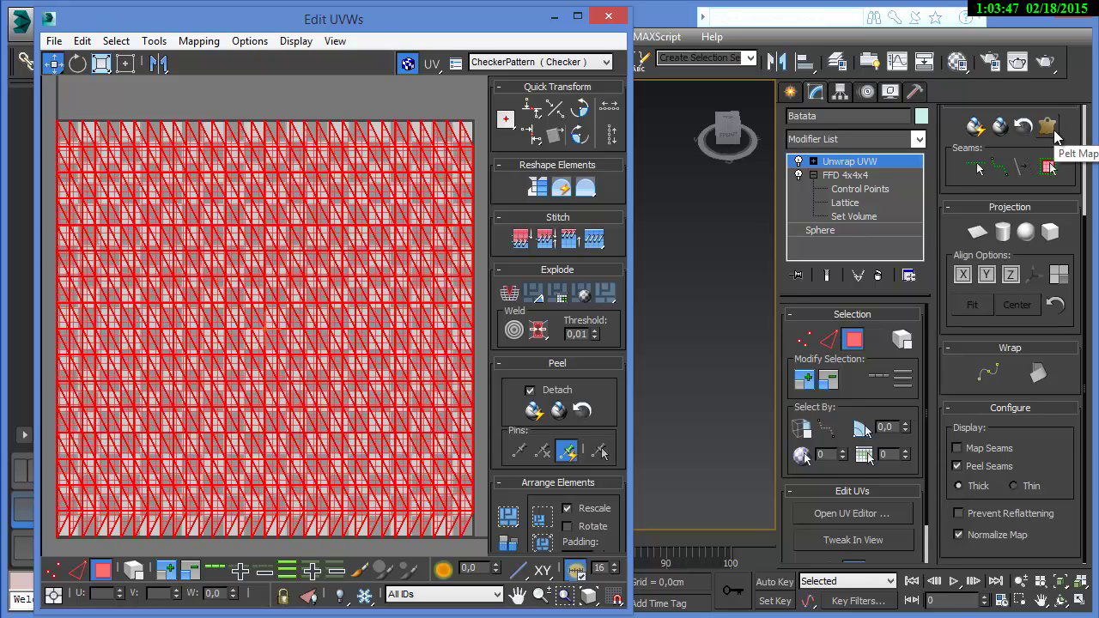
{"action": "left_click", "coordinate": [1048, 129]}
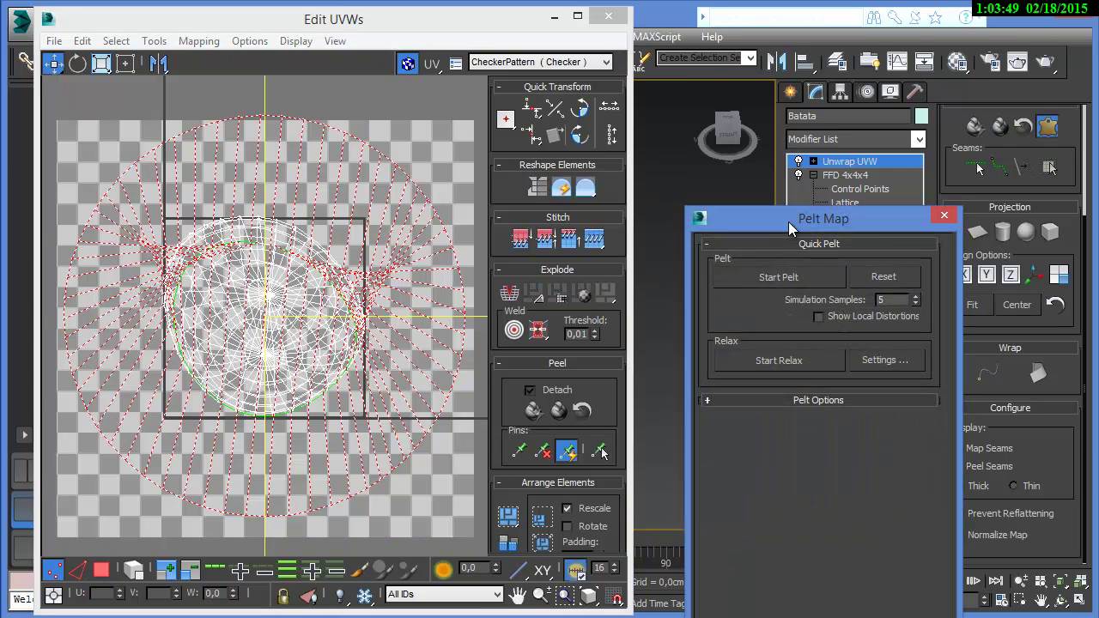
{"action": "left_click_drag", "start_coordinate": [788, 221], "coordinate": [737, 125]}
- Run the pelt and relax simulations until the potato's UVs lie flat, commit the result and close the UV editor
{"action": "left_click", "coordinate": [720, 182]}
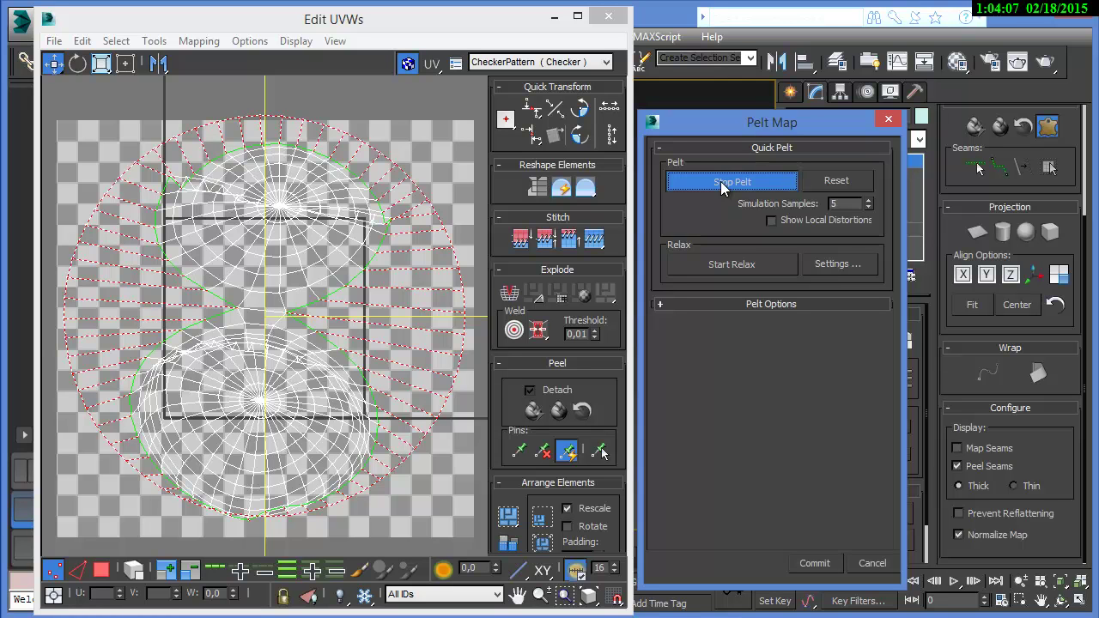
{"action": "left_click", "coordinate": [722, 185]}
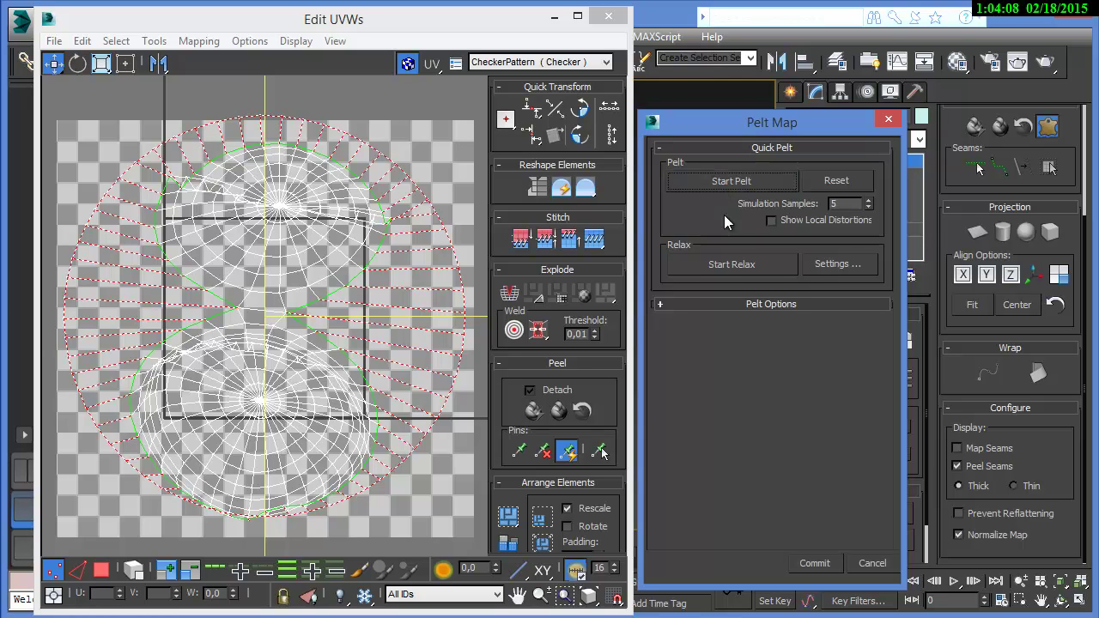
{"action": "left_click", "coordinate": [727, 265]}
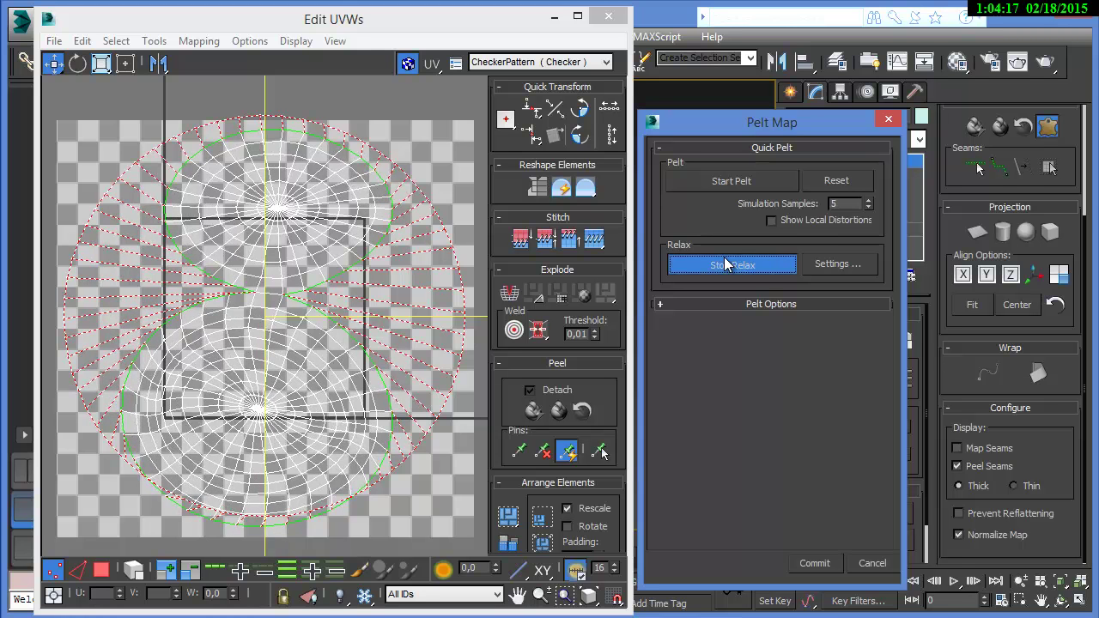
{"action": "left_click", "coordinate": [725, 264]}
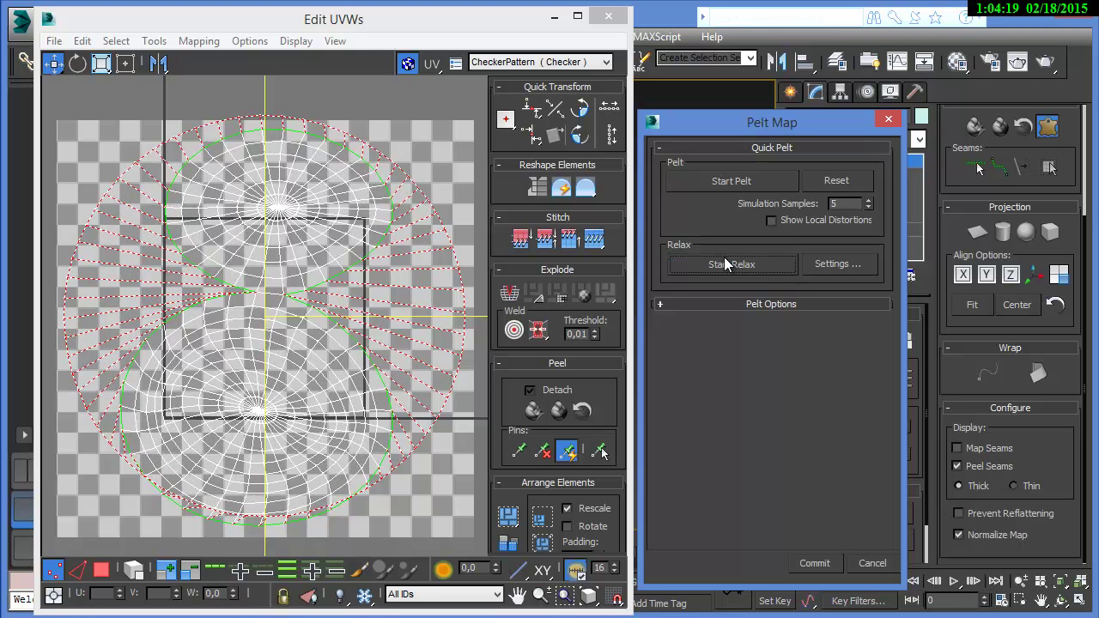
{"action": "left_click", "coordinate": [811, 564]}
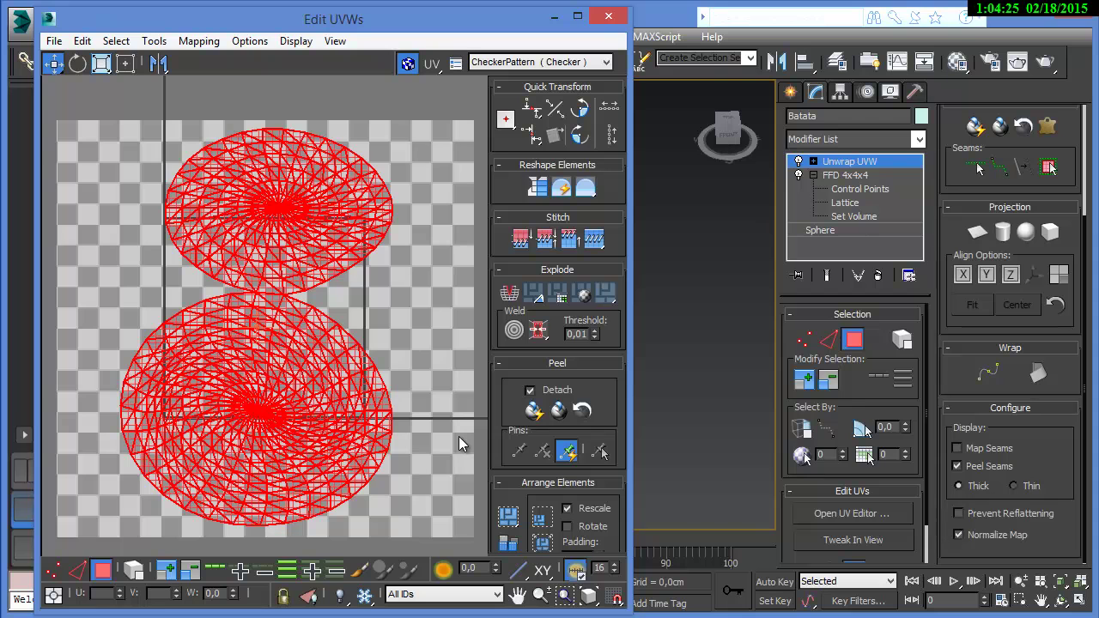
{"action": "left_click", "coordinate": [608, 17]}
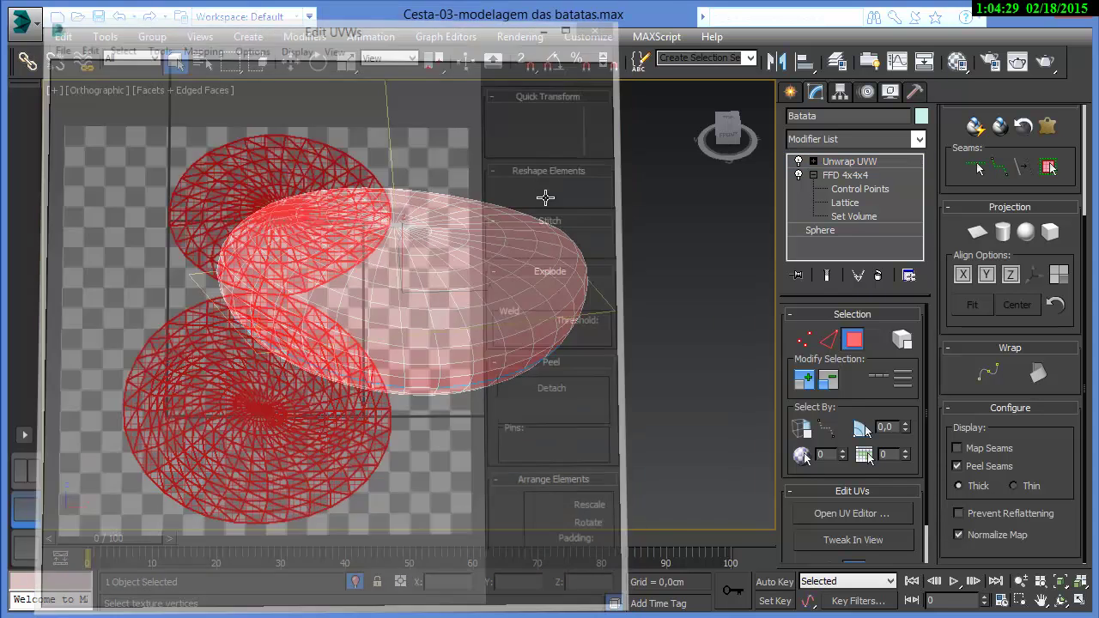
{"action": "left_click", "coordinate": [469, 461]}
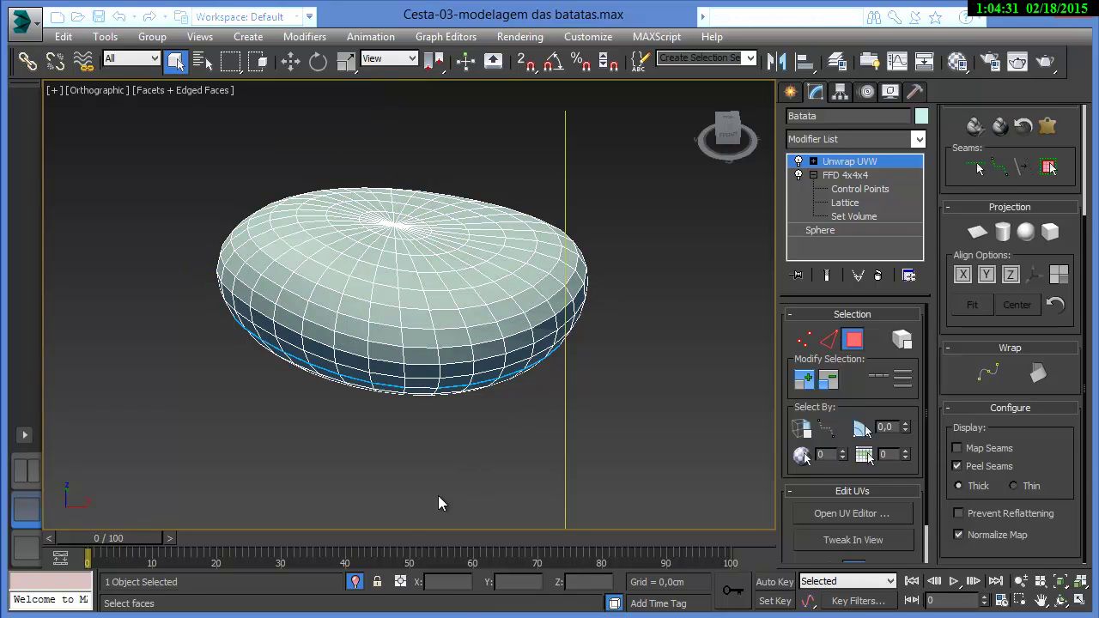
- End the potato's isolation so the whole scene shows, and leave face selection mode
{"action": "left_click", "coordinate": [355, 582]}
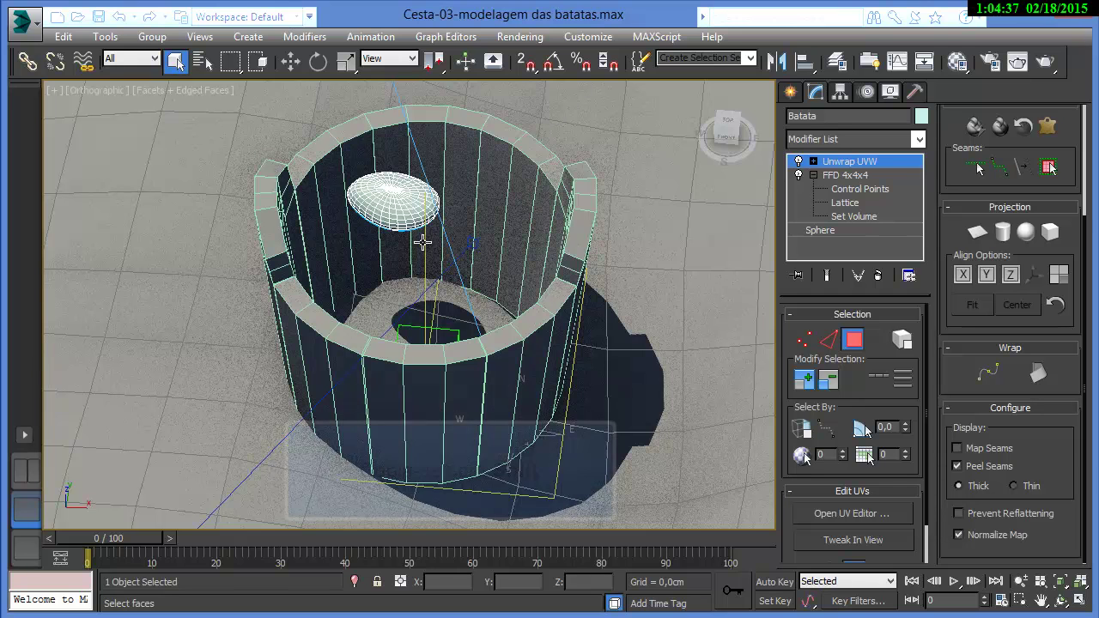
{"action": "left_click", "coordinate": [852, 339]}
{"action": "left_click_drag", "start_coordinate": [390, 215], "coordinate": [403, 269], "text": "shift"}
{"action": "left_click", "coordinate": [403, 270]}
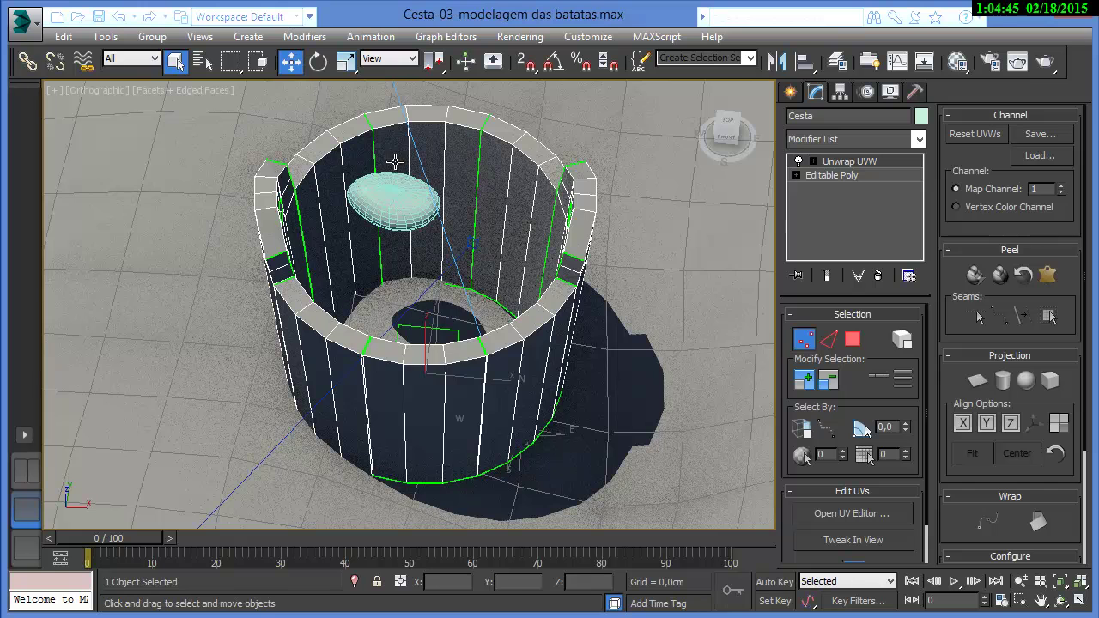
- In the top view, clone the potato as six independent copies in a row, spaced about 10 cm apart along X
{"action": "left_click", "coordinate": [291, 61]}
{"action": "key", "text": "t"}
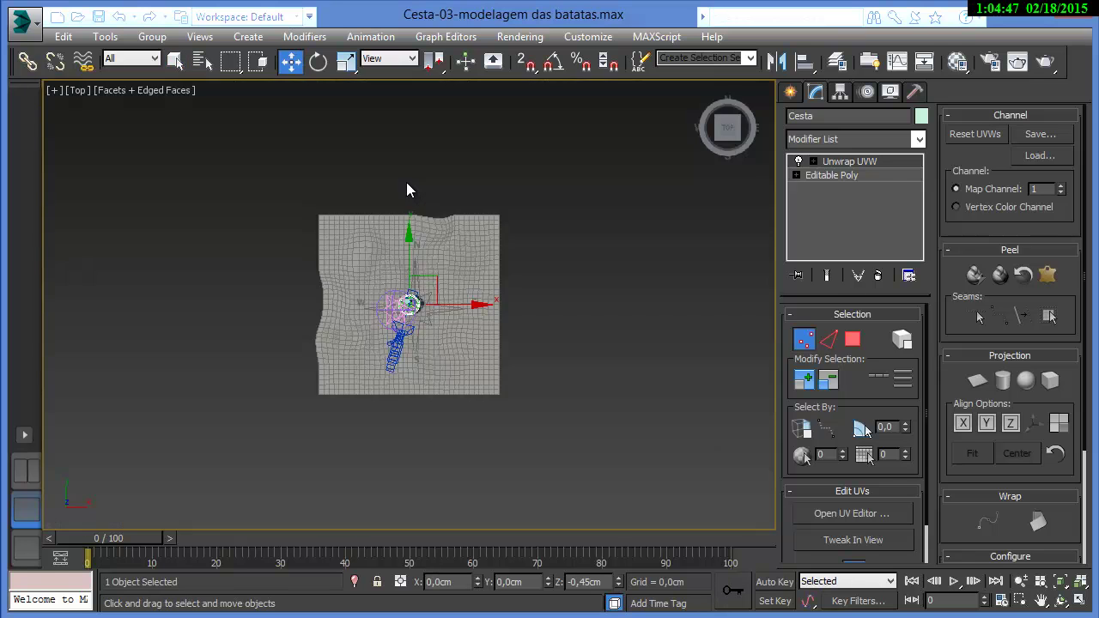
{"action": "left_click", "coordinate": [1057, 583]}
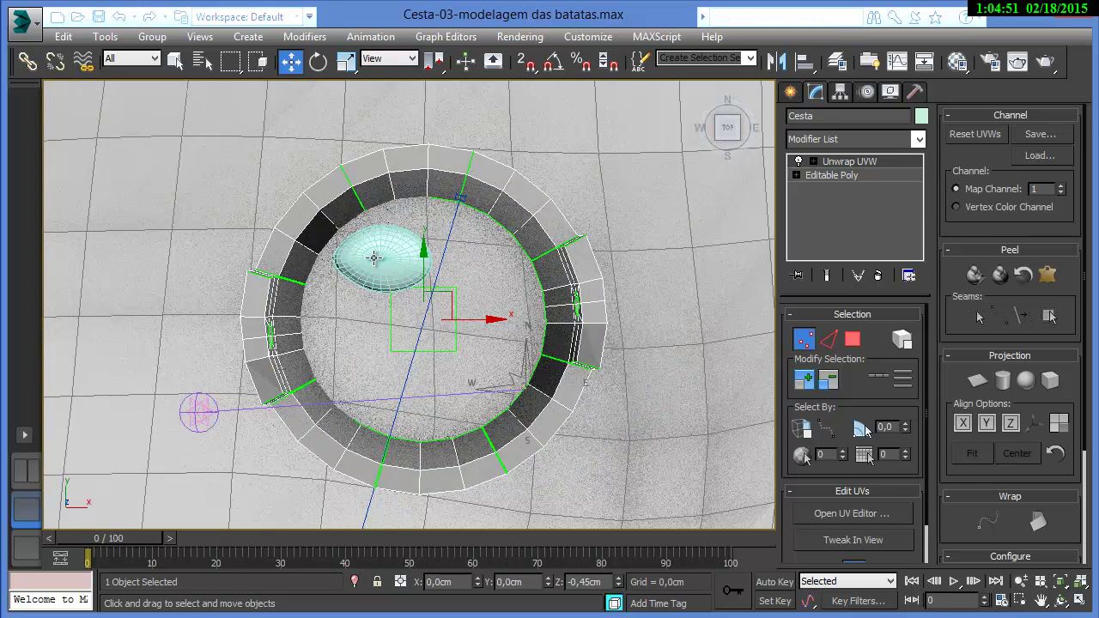
{"action": "left_click", "coordinate": [373, 258]}
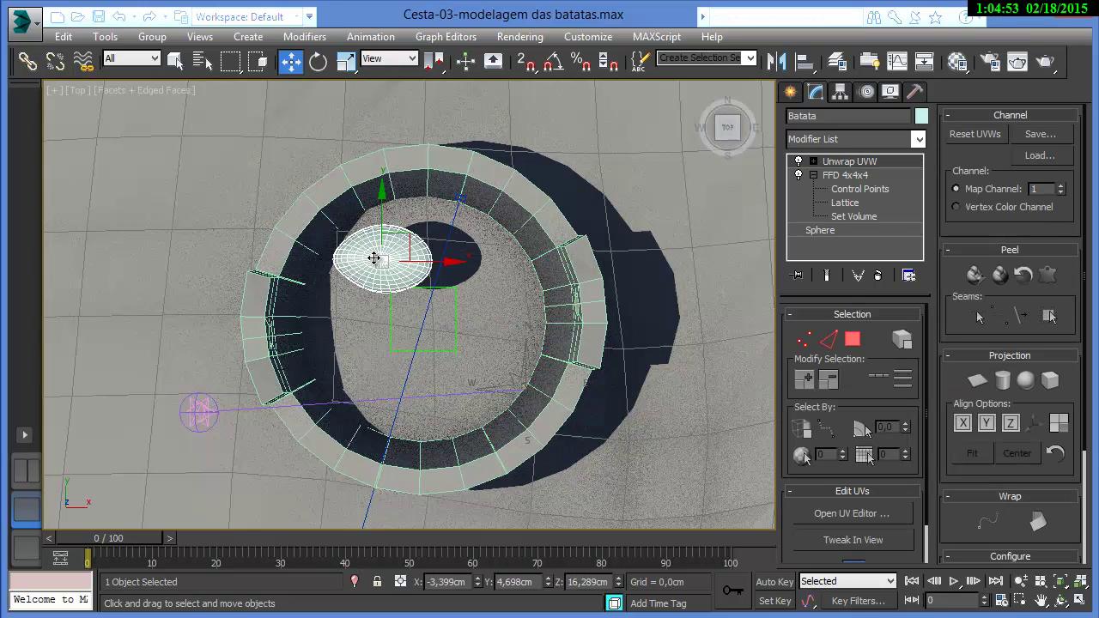
{"action": "left_click_drag", "start_coordinate": [373, 257], "coordinate": [496, 290], "text": "shift"}
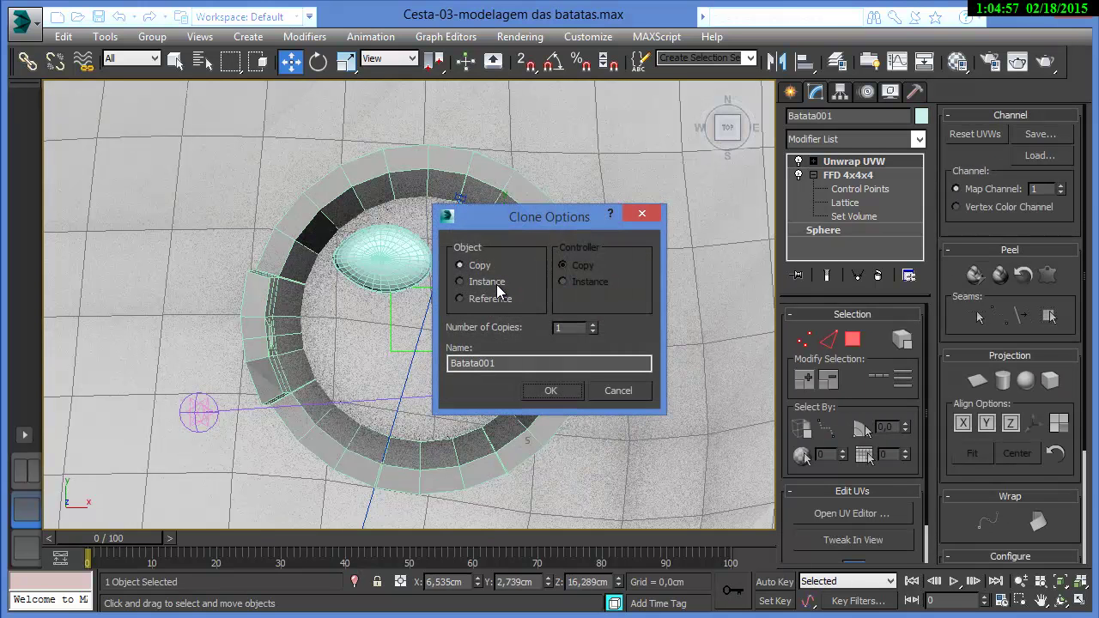
{"action": "left_click", "coordinate": [593, 324]}
{"action": "left_click", "coordinate": [593, 324]}
{"action": "left_click", "coordinate": [593, 324]}
{"action": "left_click", "coordinate": [593, 324]}
{"action": "left_click", "coordinate": [593, 324]}
{"action": "left_click", "coordinate": [549, 390]}
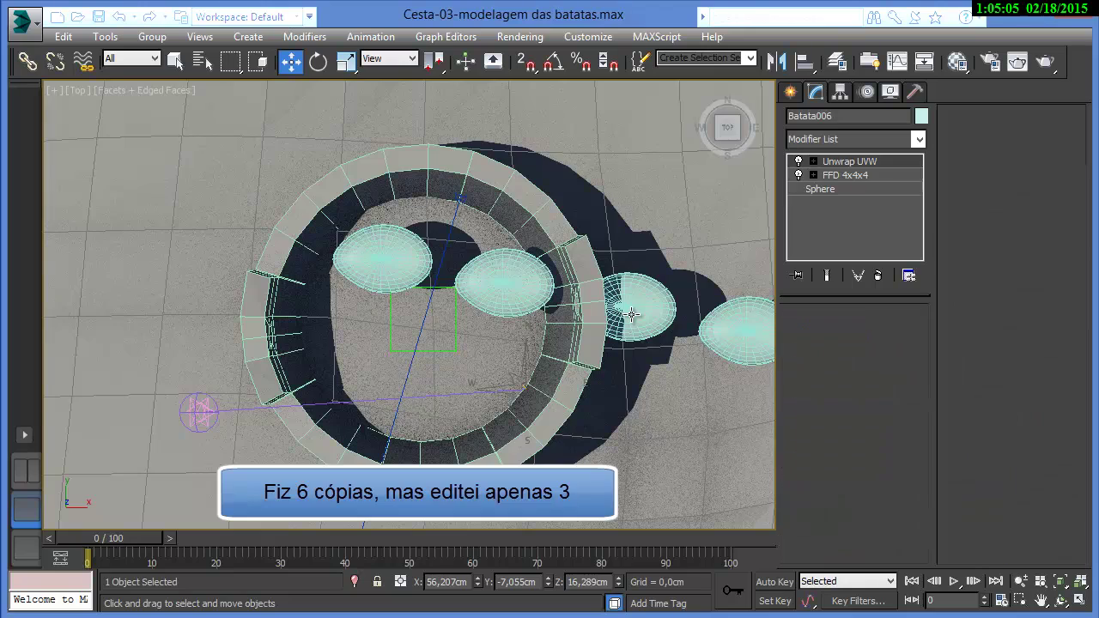
- Arrange the potato copies inside the basket, moving the long potato in from outside to sit among the others
{"action": "left_click", "coordinate": [632, 314]}
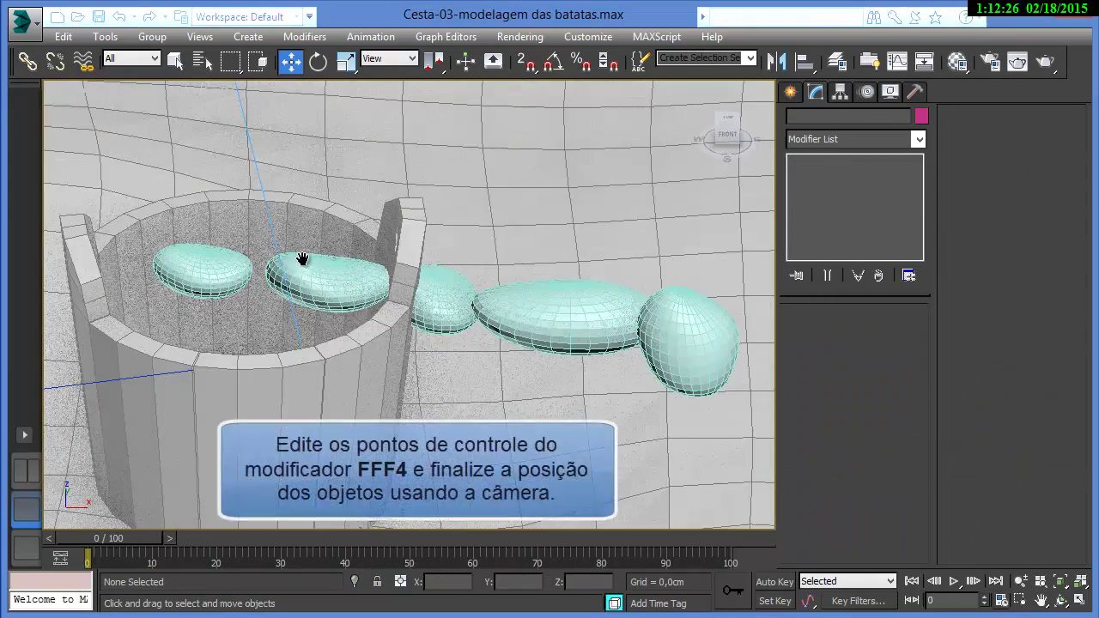
{"action": "left_click", "coordinate": [356, 319]}
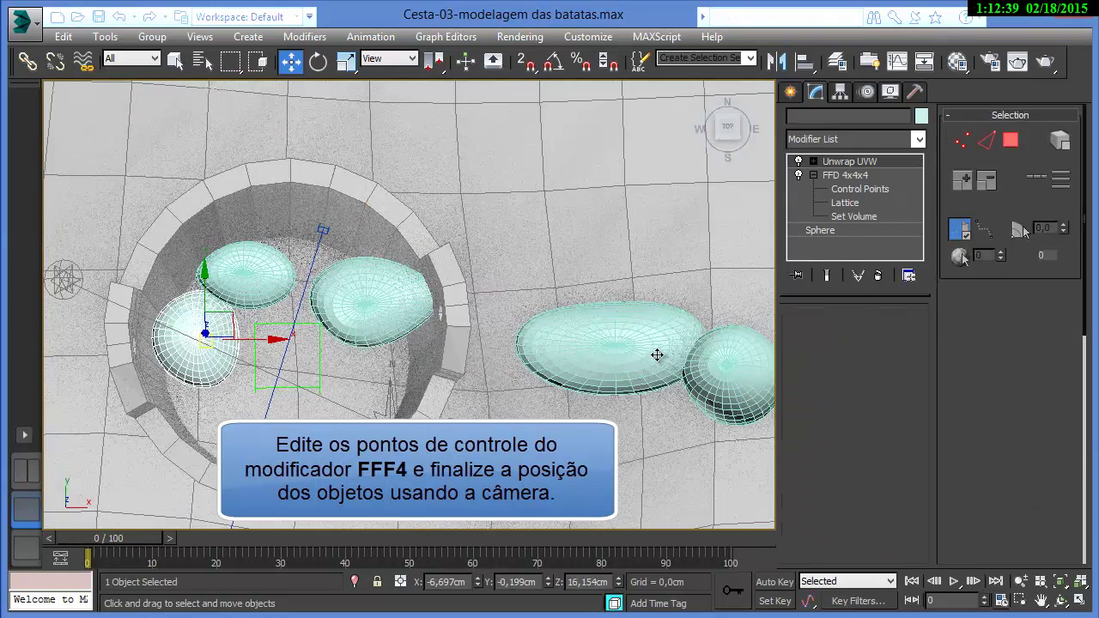
{"action": "left_click_drag", "start_coordinate": [656, 355], "coordinate": [295, 344]}
{"action": "key", "text": "e"}
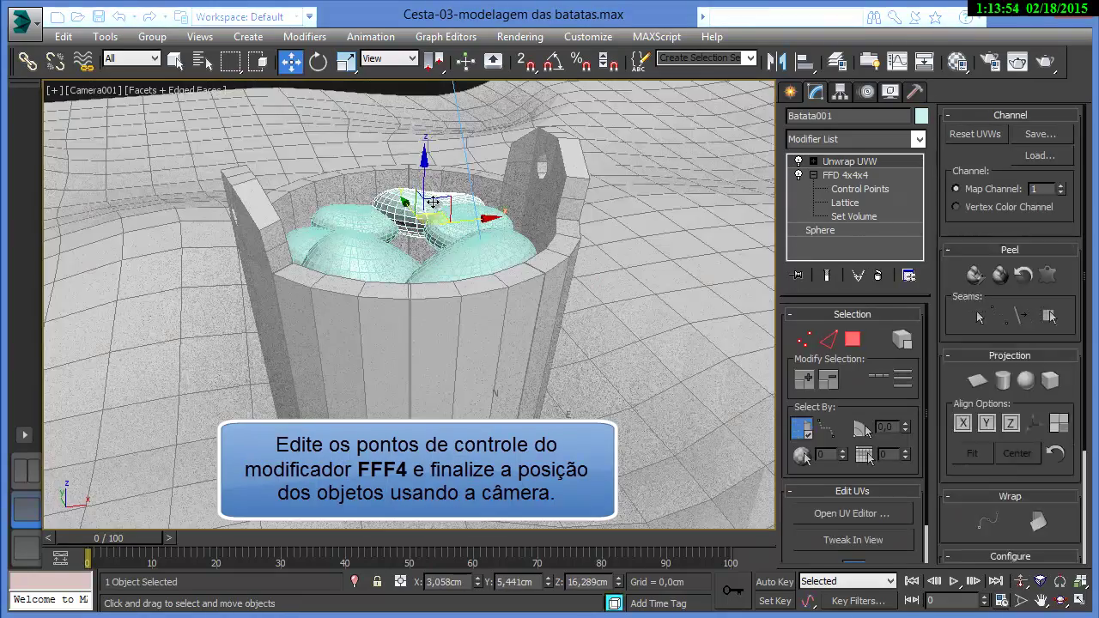
{"action": "left_click", "coordinate": [375, 220]}
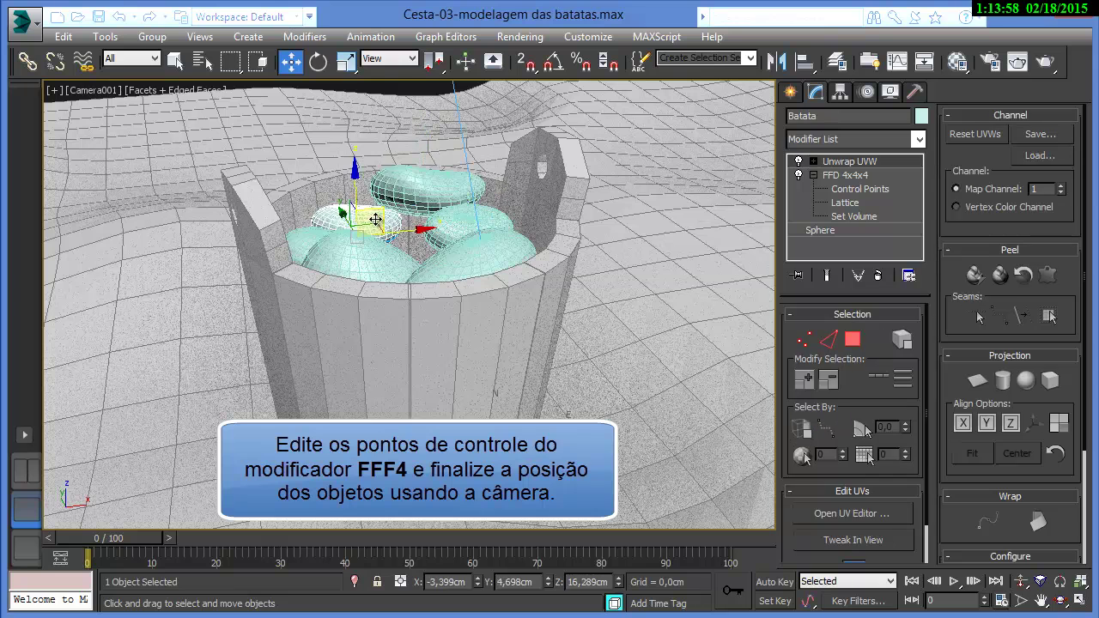
{"action": "left_click", "coordinate": [459, 225]}
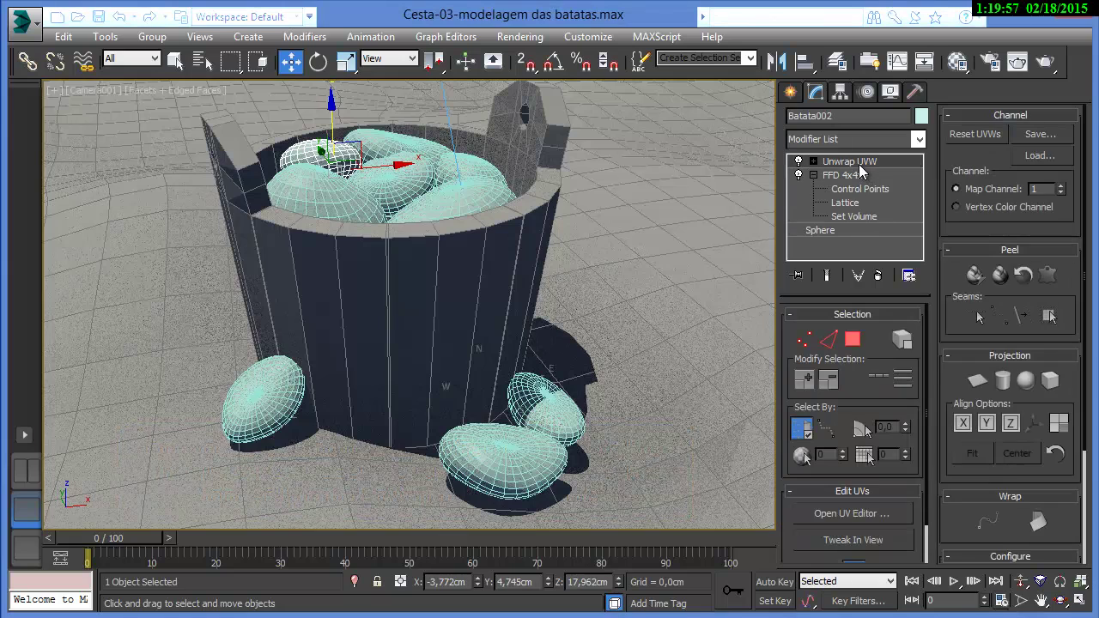
{"action": "right_click", "coordinate": [858, 164]}
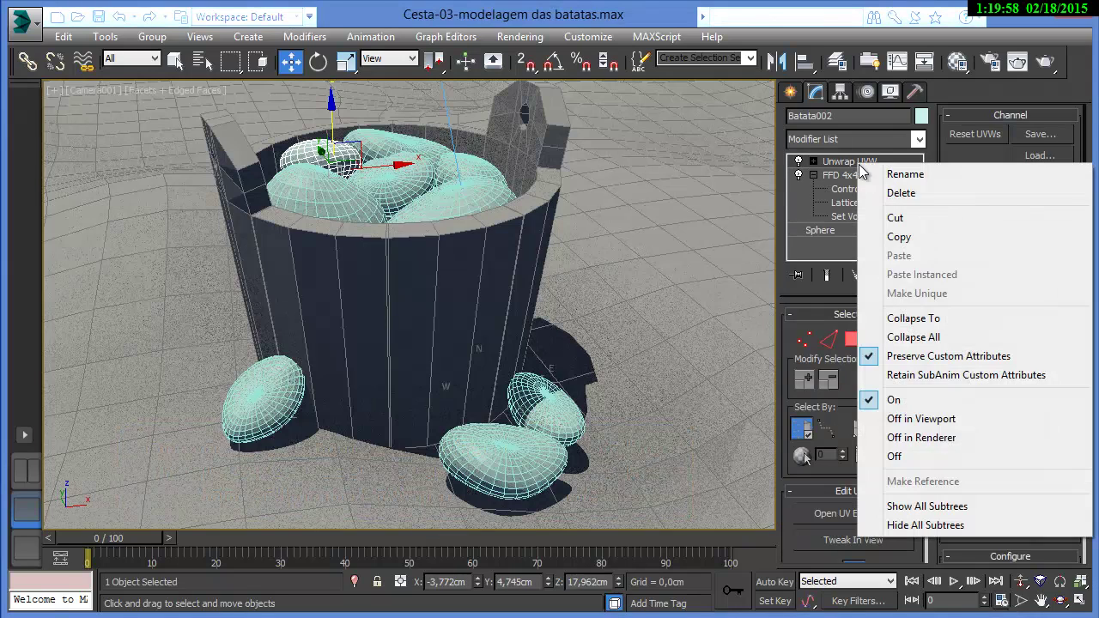
{"action": "left_click", "coordinate": [901, 339]}
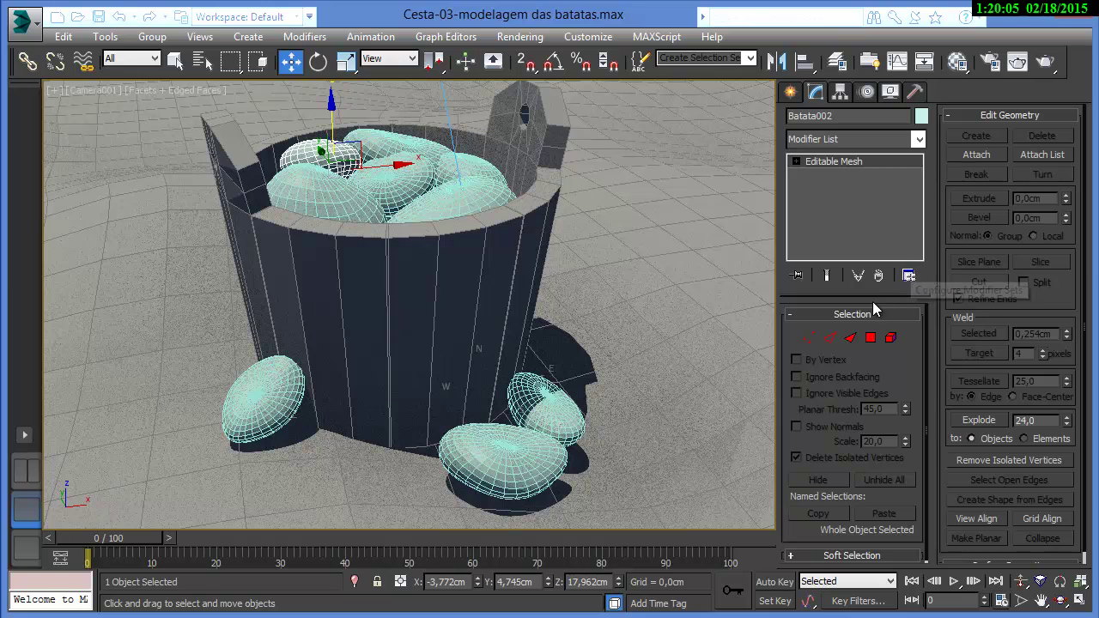
{"action": "key", "text": "ctrl+z"}
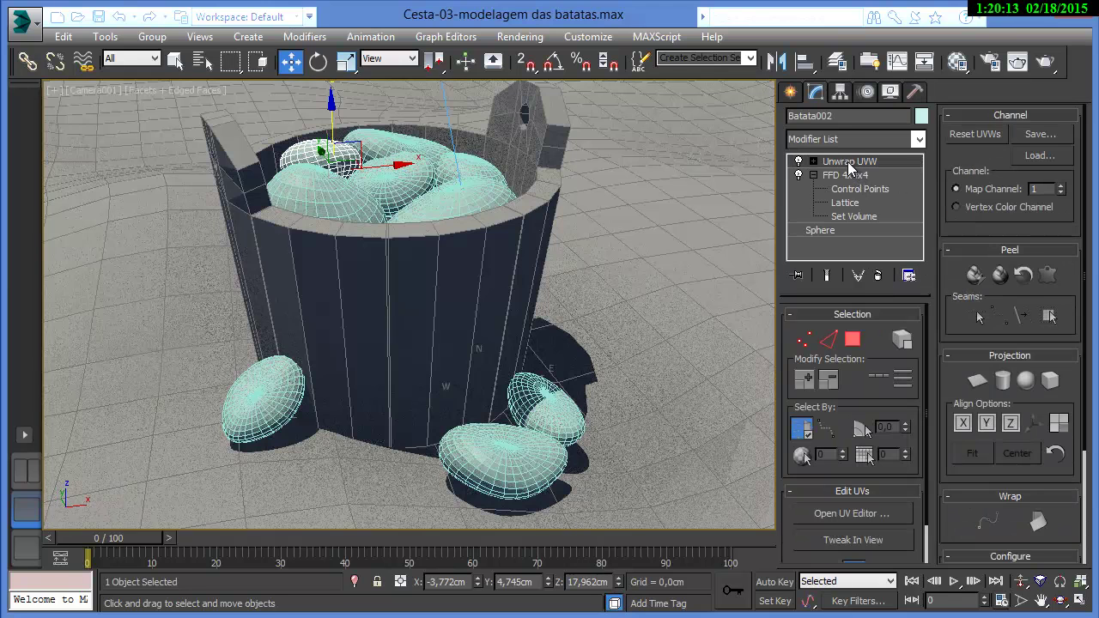
- Convert the selected potato to an editable mesh and attach all the other potatoes inside and around the basket to it
{"action": "right_click", "coordinate": [848, 168]}
{"action": "left_click", "coordinate": [894, 337]}
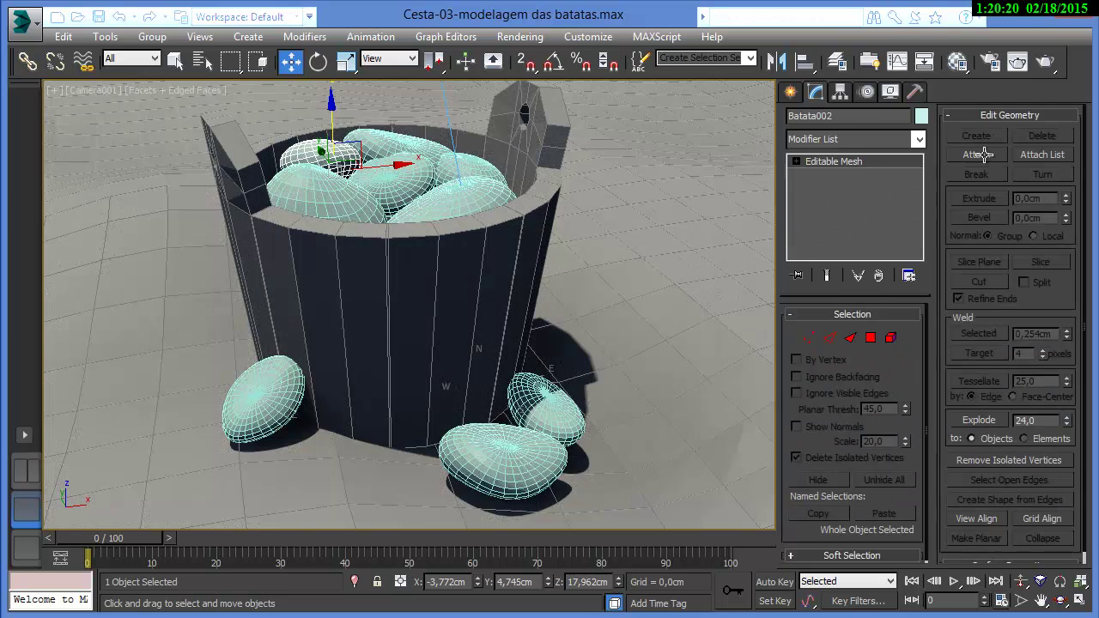
{"action": "left_click", "coordinate": [966, 156]}
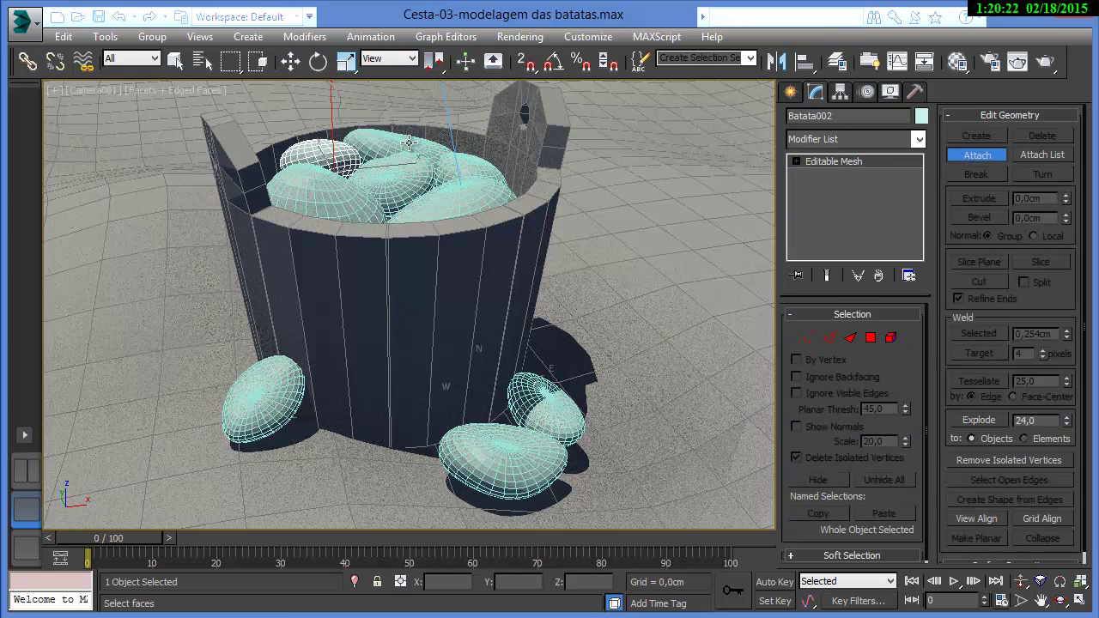
{"action": "left_click", "coordinate": [409, 141]}
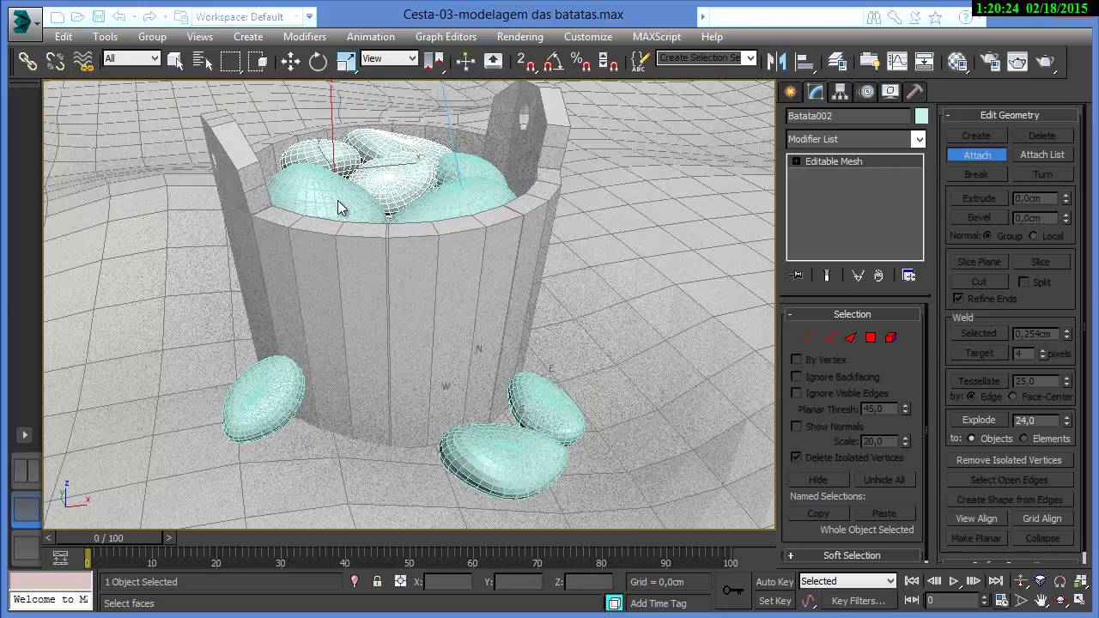
{"action": "left_click", "coordinate": [339, 208]}
{"action": "left_click", "coordinate": [442, 213]}
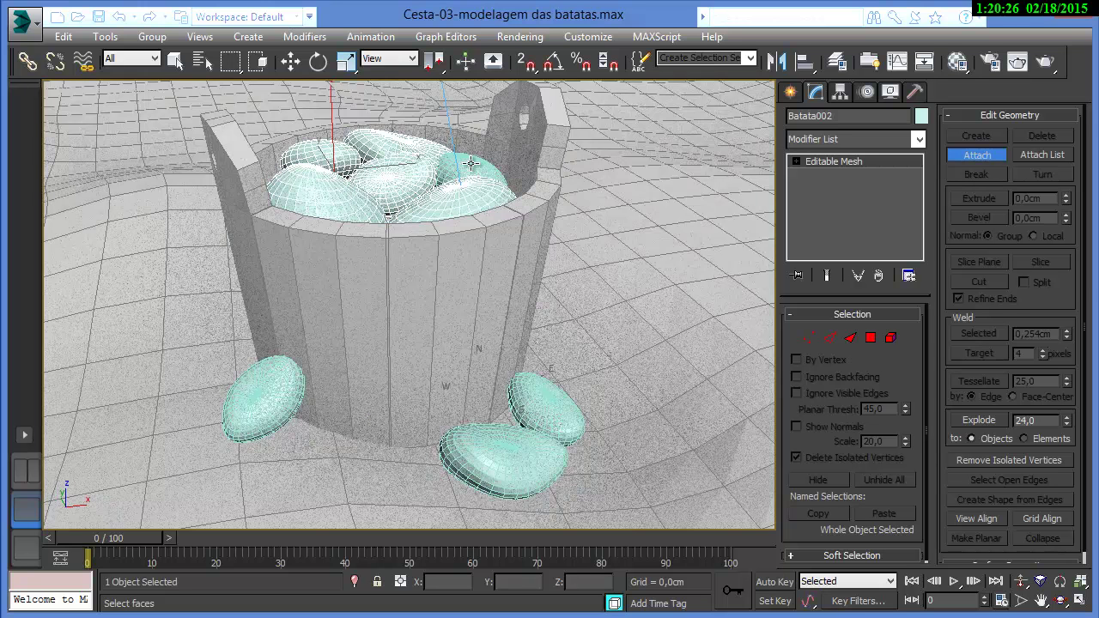
{"action": "left_click", "coordinate": [490, 213]}
{"action": "left_click", "coordinate": [543, 393]}
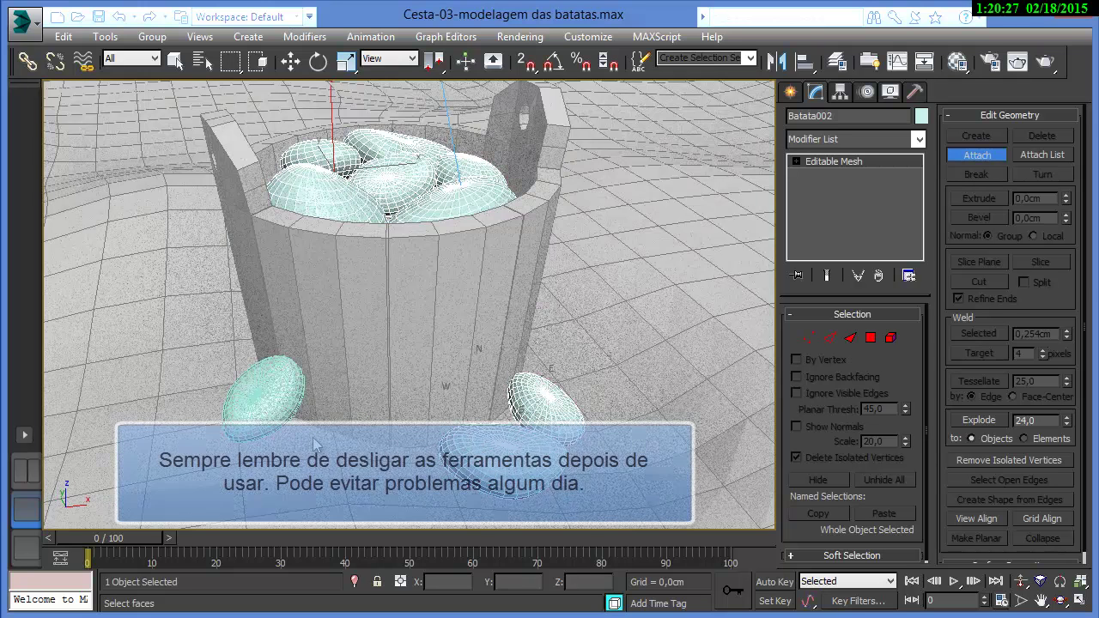
{"action": "left_click", "coordinate": [261, 400]}
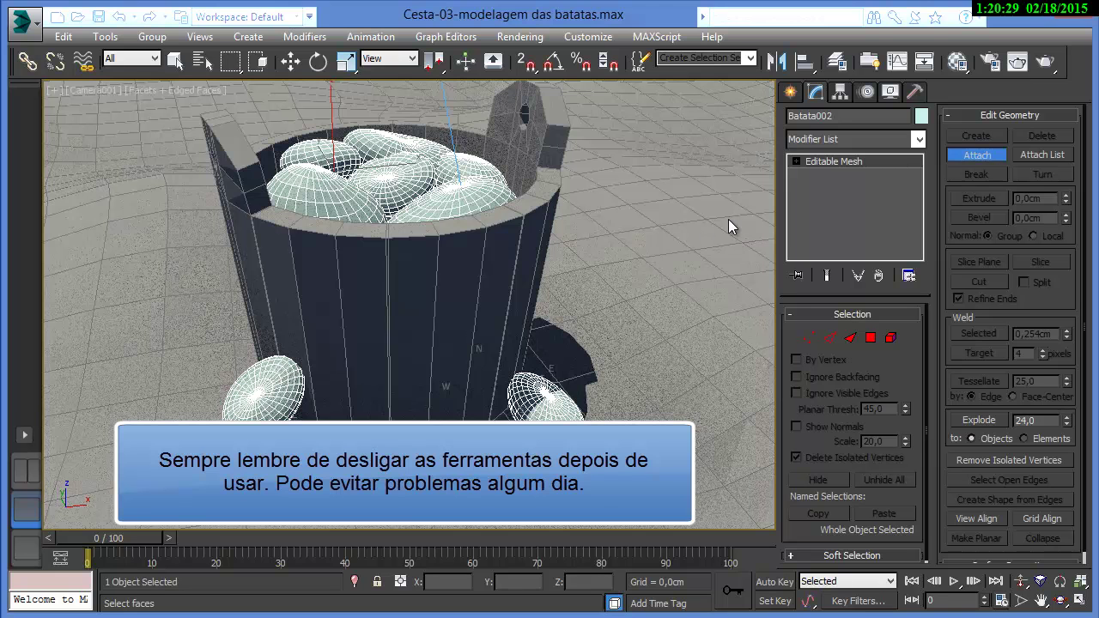
{"action": "left_click", "coordinate": [985, 156]}
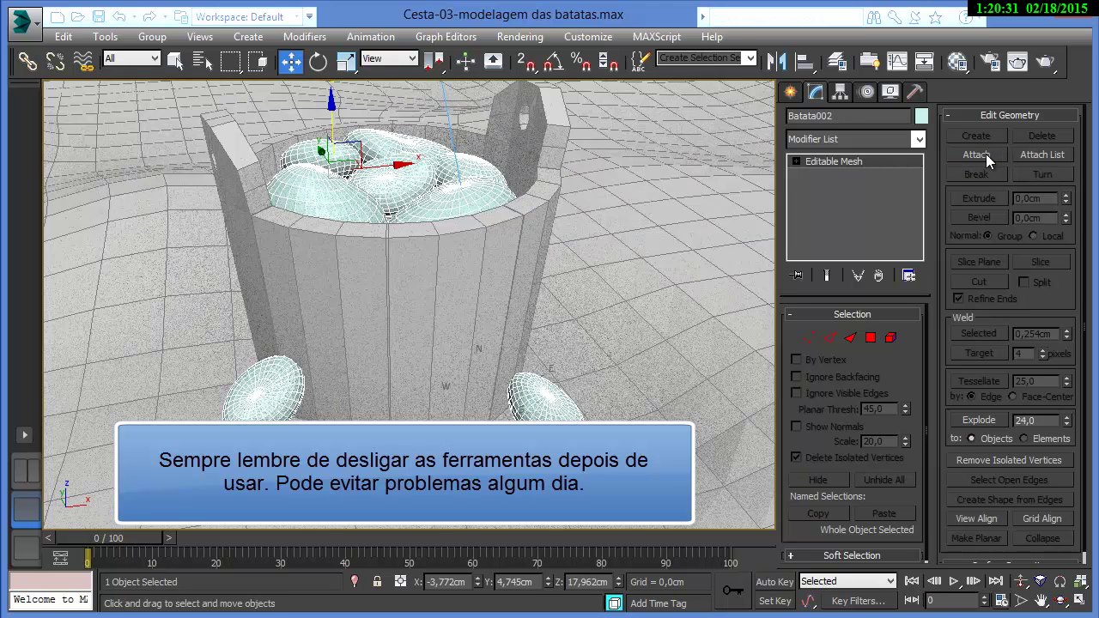
- Rename the combined potato mesh as Batatas and add an Unwrap UVW modifier to it
{"action": "key", "text": "BackSpace"}
{"action": "type", "text": "s"}
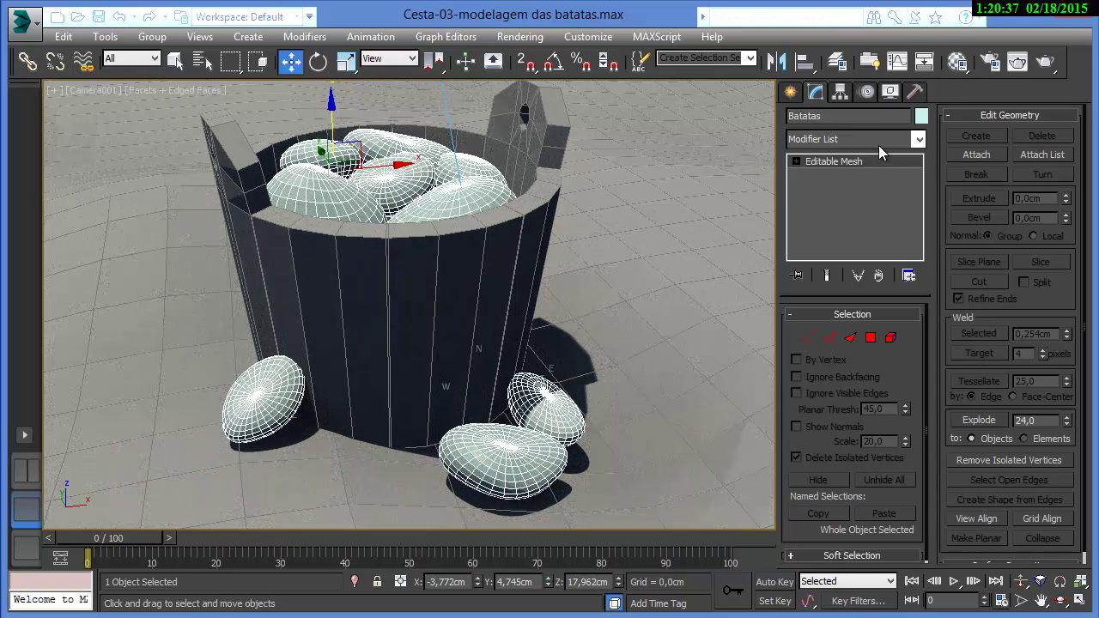
{"action": "left_click", "coordinate": [917, 139]}
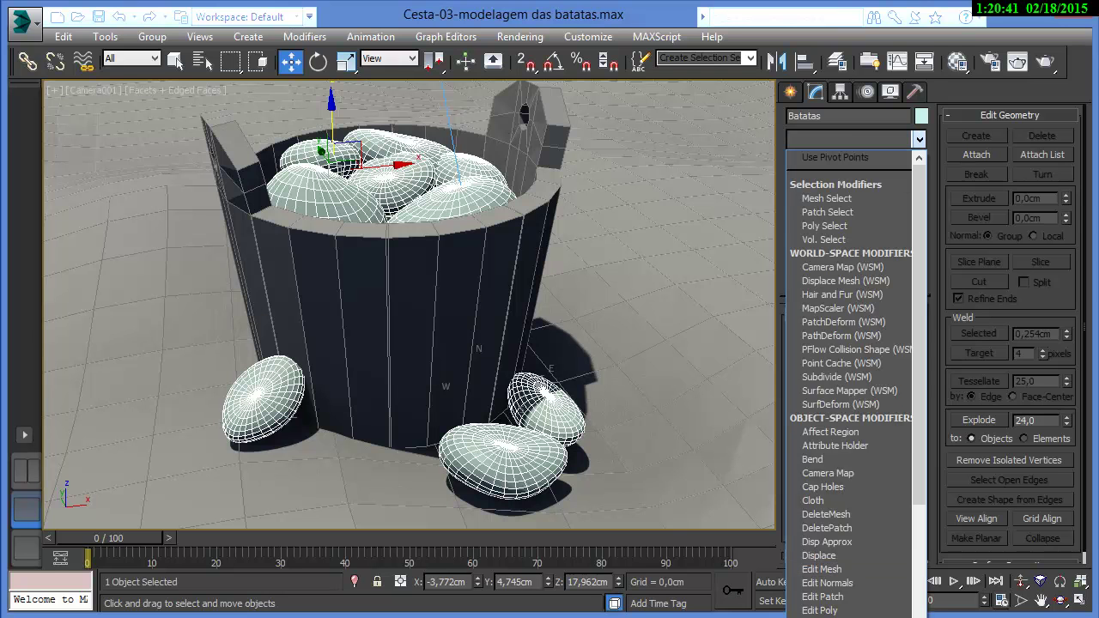
{"action": "key", "text": "u"}
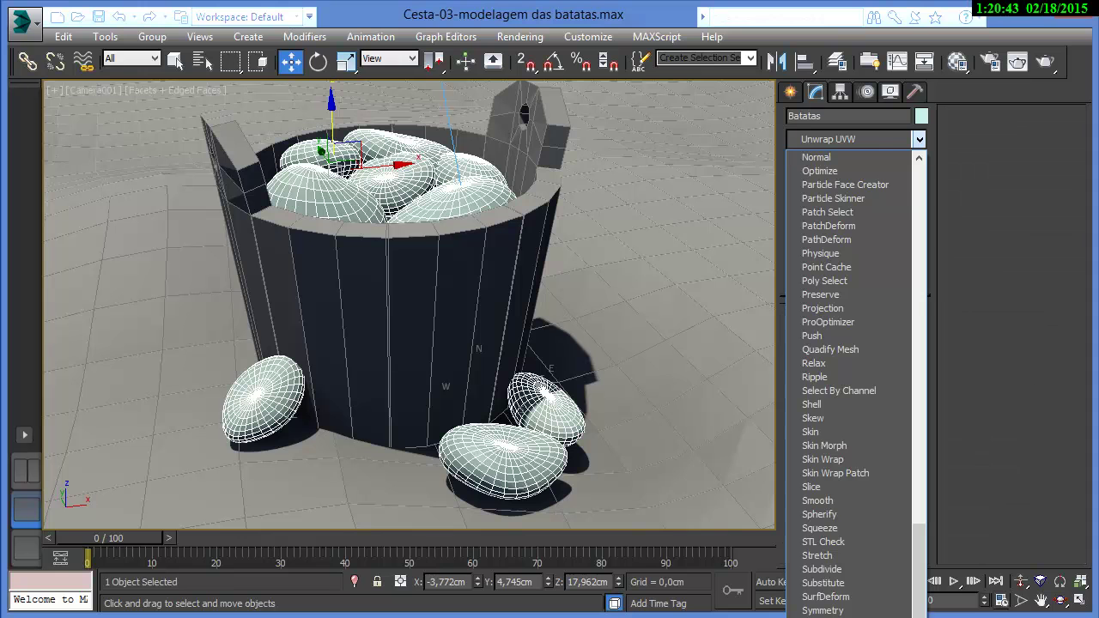
{"action": "key", "text": "Return"}
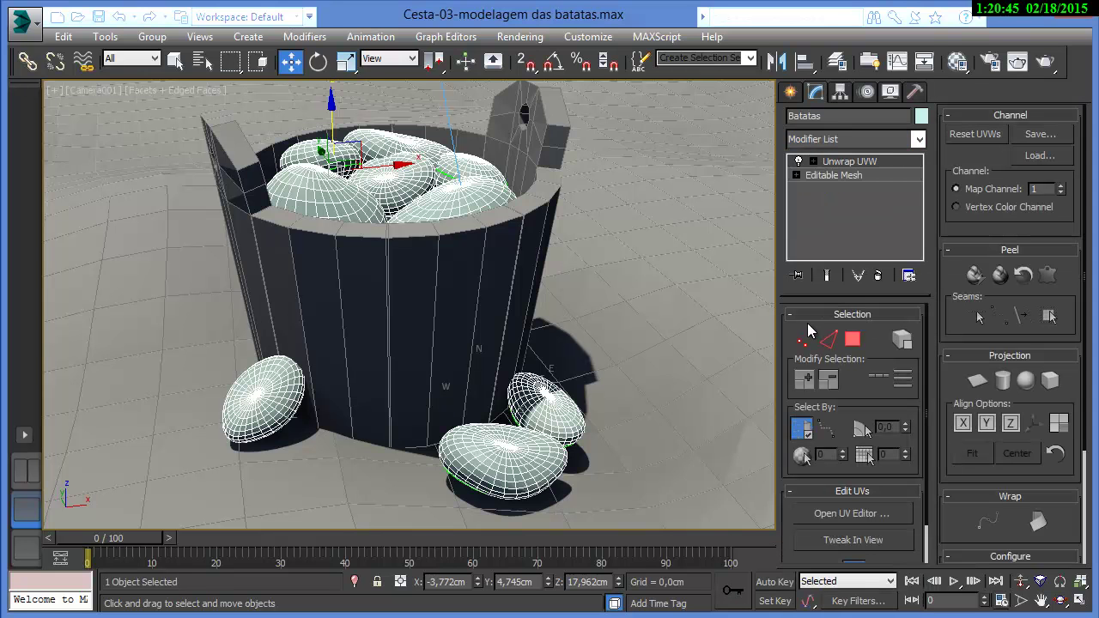
- Turn off Ignore Backfacing for face selection in the Unwrap UVW modifier and select all faces of the potatoes
{"action": "left_click", "coordinate": [851, 340]}
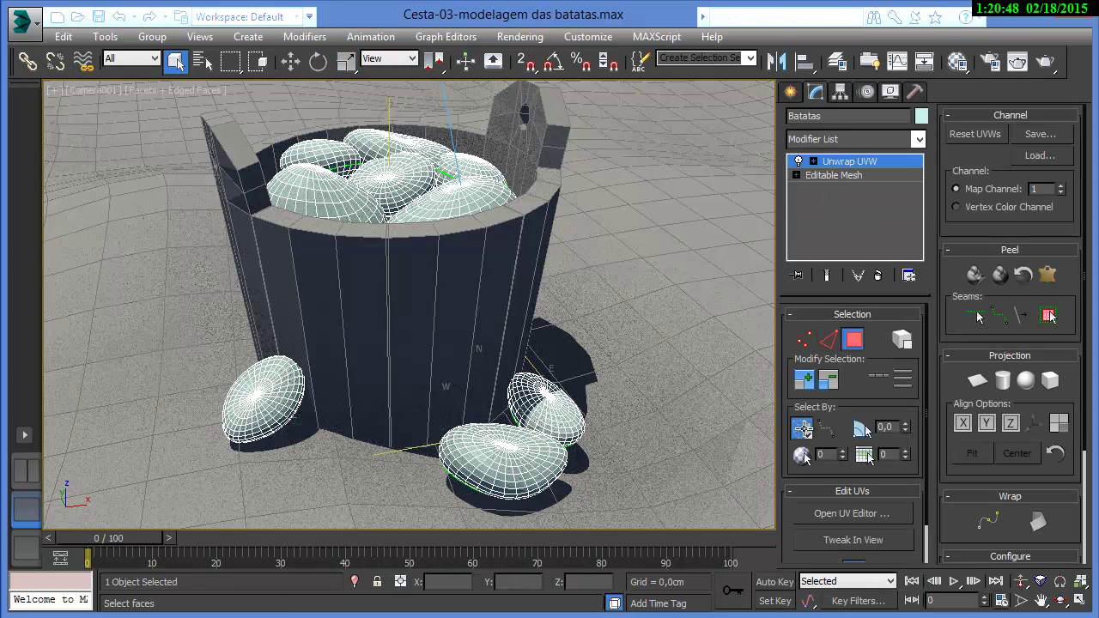
{"action": "left_click", "coordinate": [801, 430]}
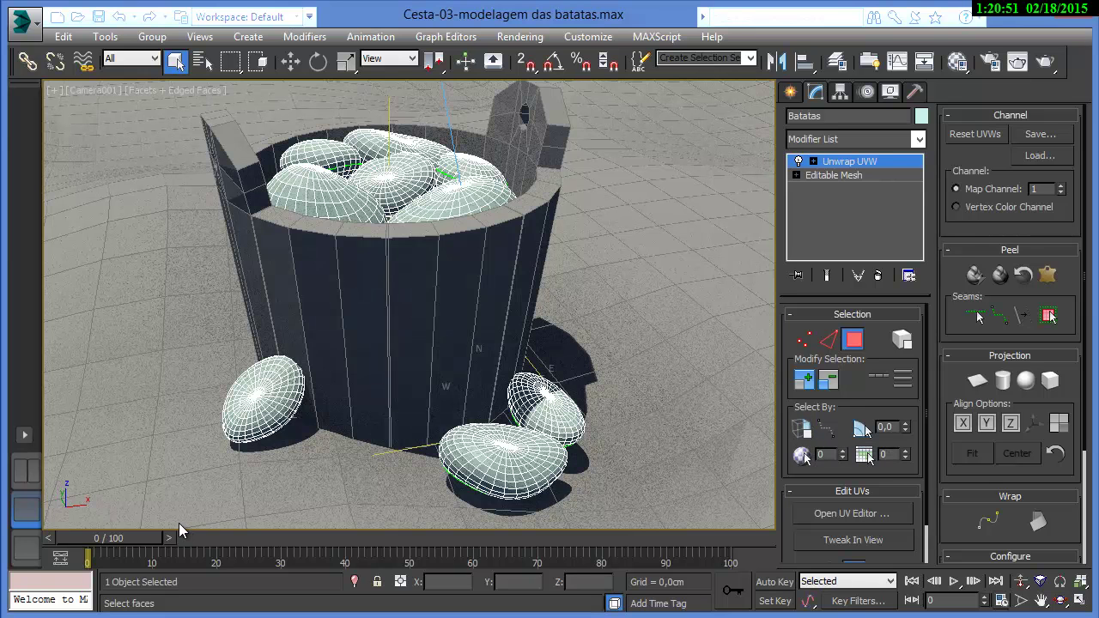
{"action": "left_click_drag", "start_coordinate": [179, 522], "coordinate": [704, 159]}
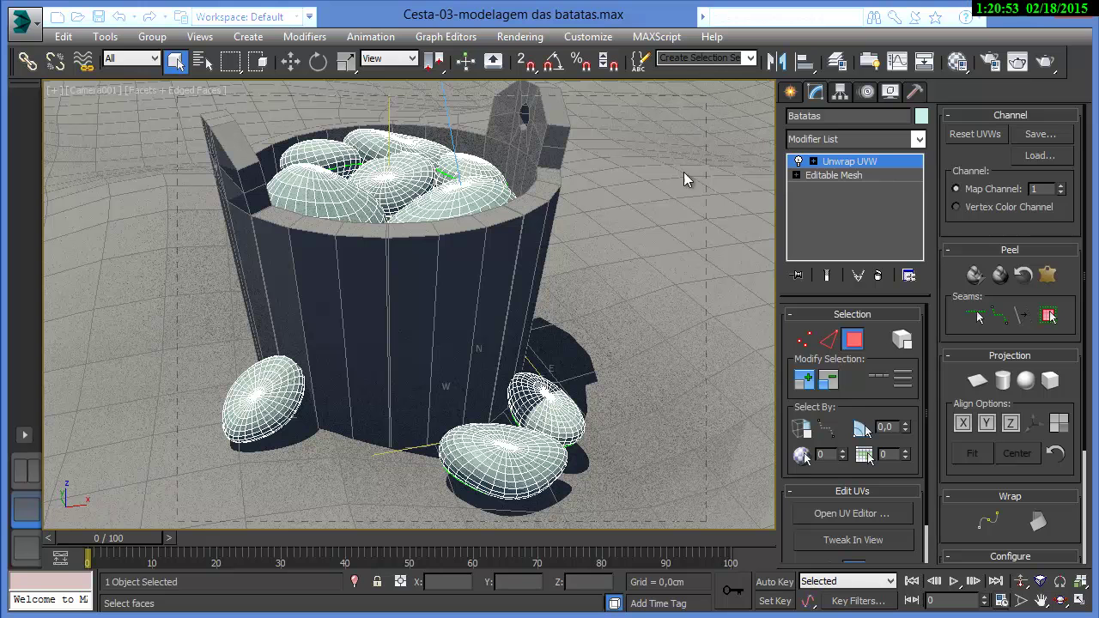
{"action": "key", "text": "ctrl+a"}
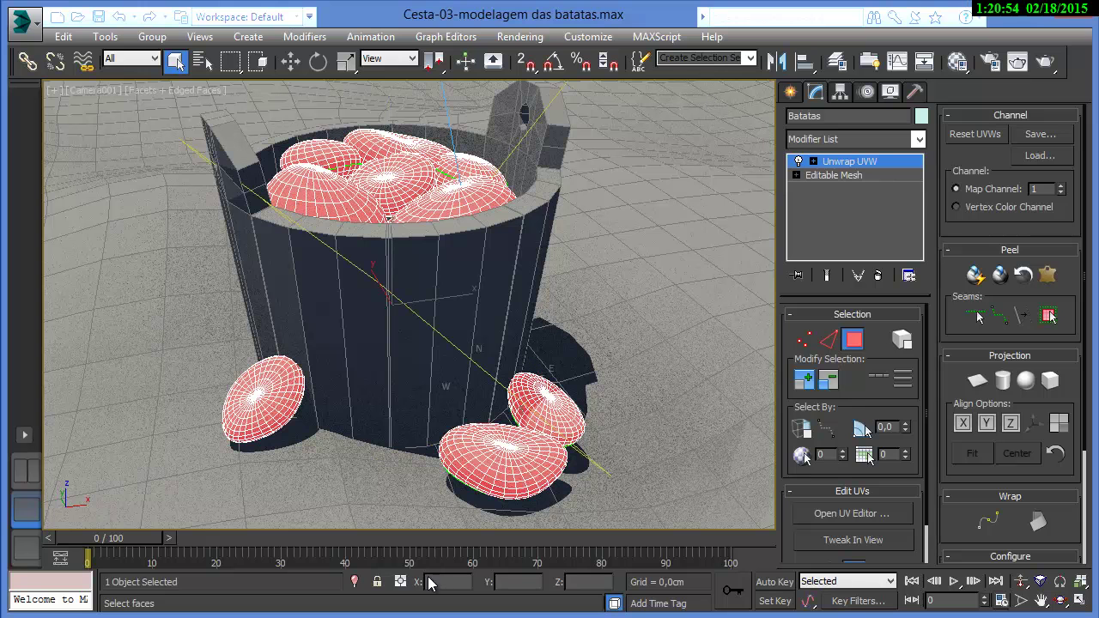
- Isolate the potatoes and switch the camera viewport to Orthographic to check from another angle that every face is selected
{"action": "left_click", "coordinate": [356, 581]}
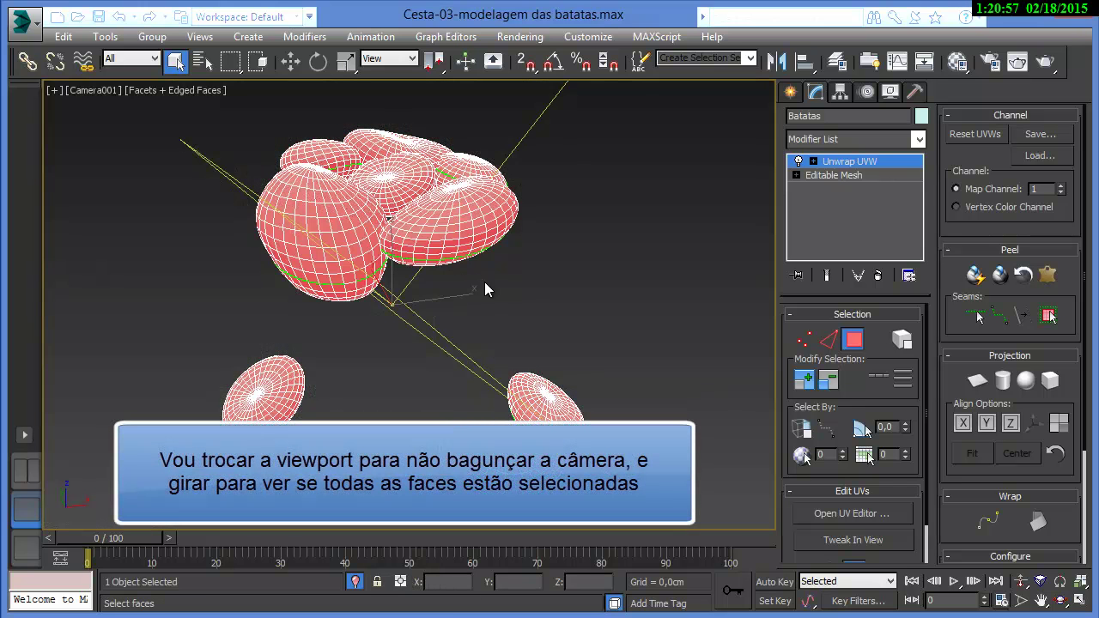
{"action": "middle_click_drag", "start_coordinate": [466, 300], "coordinate": [463, 301]}
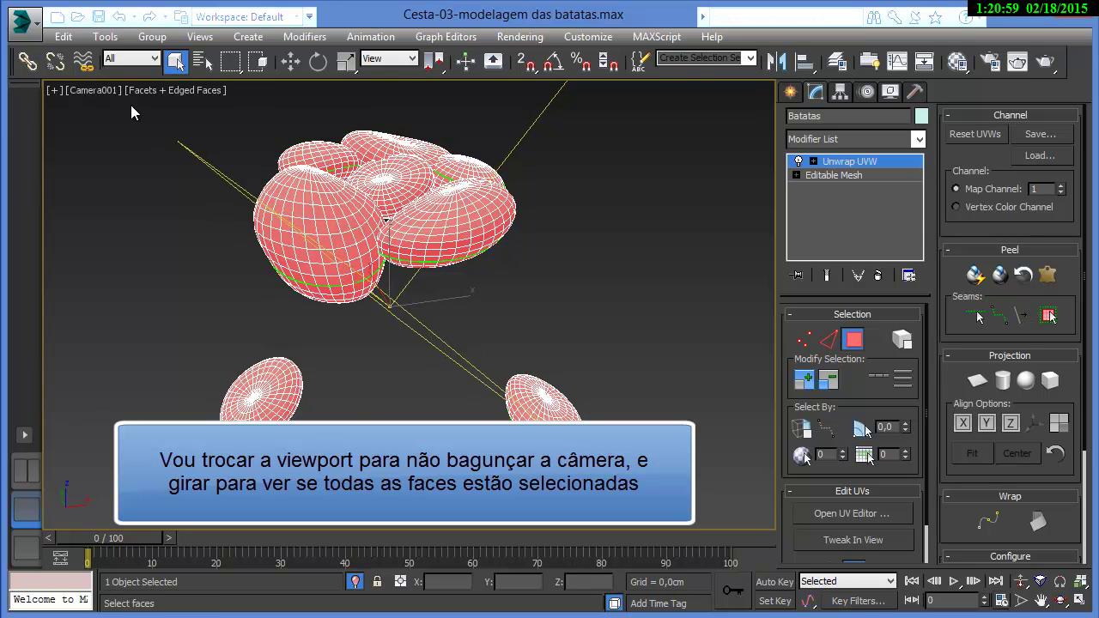
{"action": "left_click", "coordinate": [108, 96]}
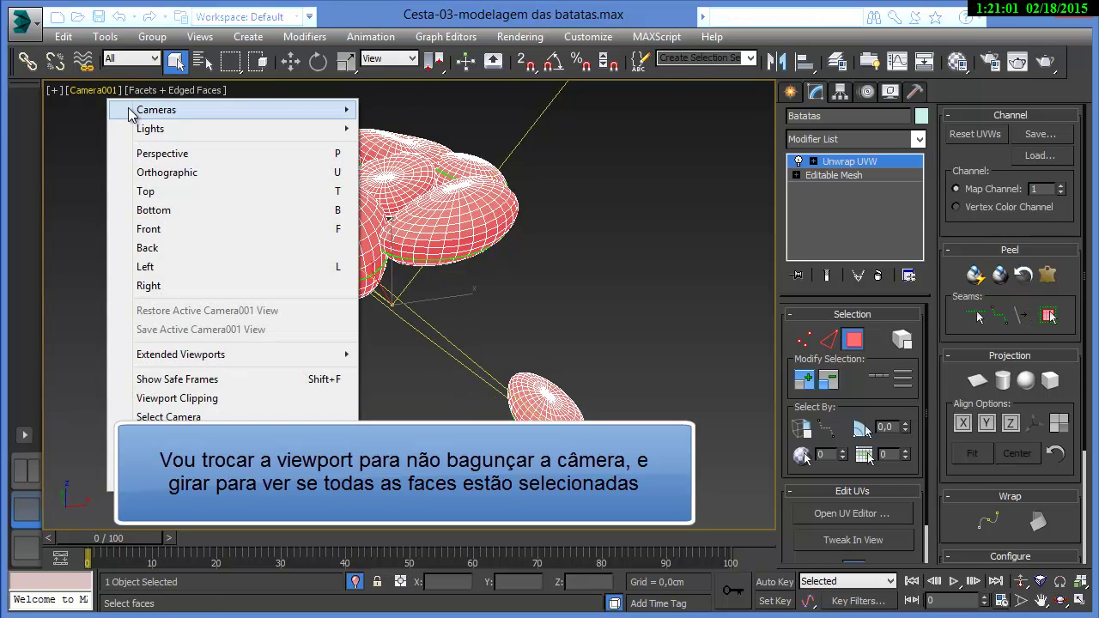
{"action": "left_click", "coordinate": [174, 172]}
{"action": "middle_click_drag", "start_coordinate": [499, 328], "coordinate": [570, 314], "text": "alt"}
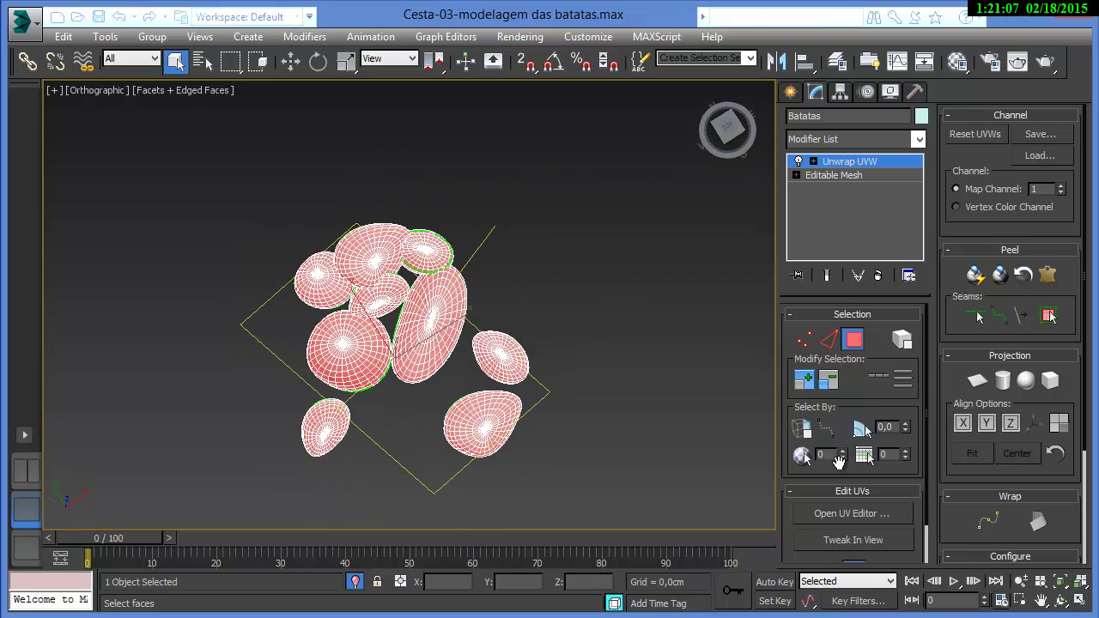
- Open the UV editor and pack the potatoes' UVs with Recursive Packing, 0,02 padding, and normalized, rotated and rescaled clusters
{"action": "left_click", "coordinate": [841, 513]}
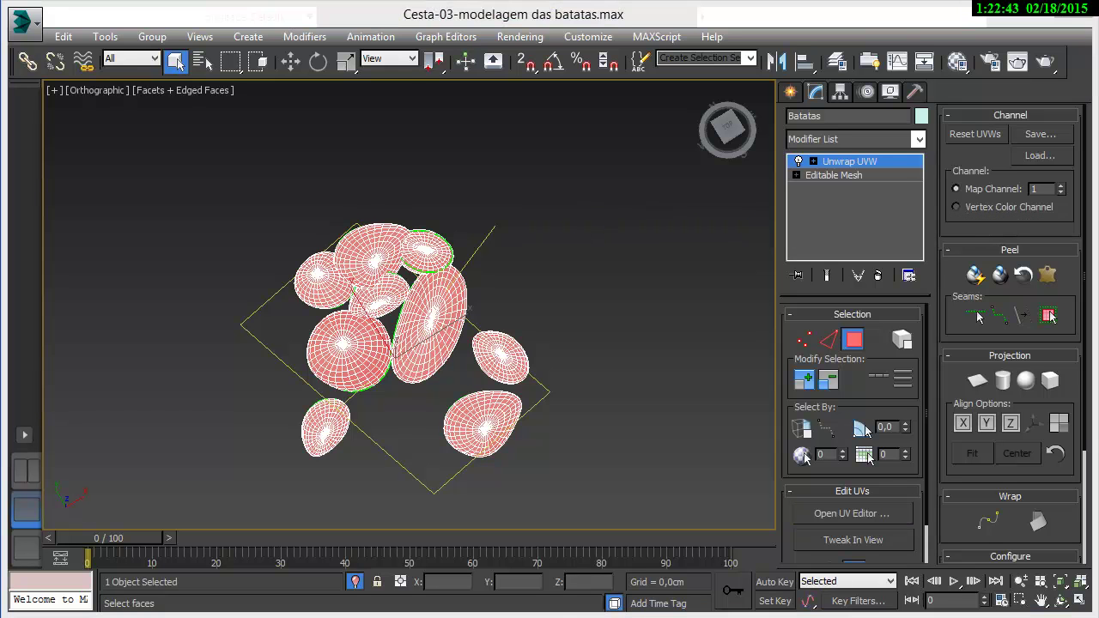
{"action": "left_click", "coordinate": [863, 521]}
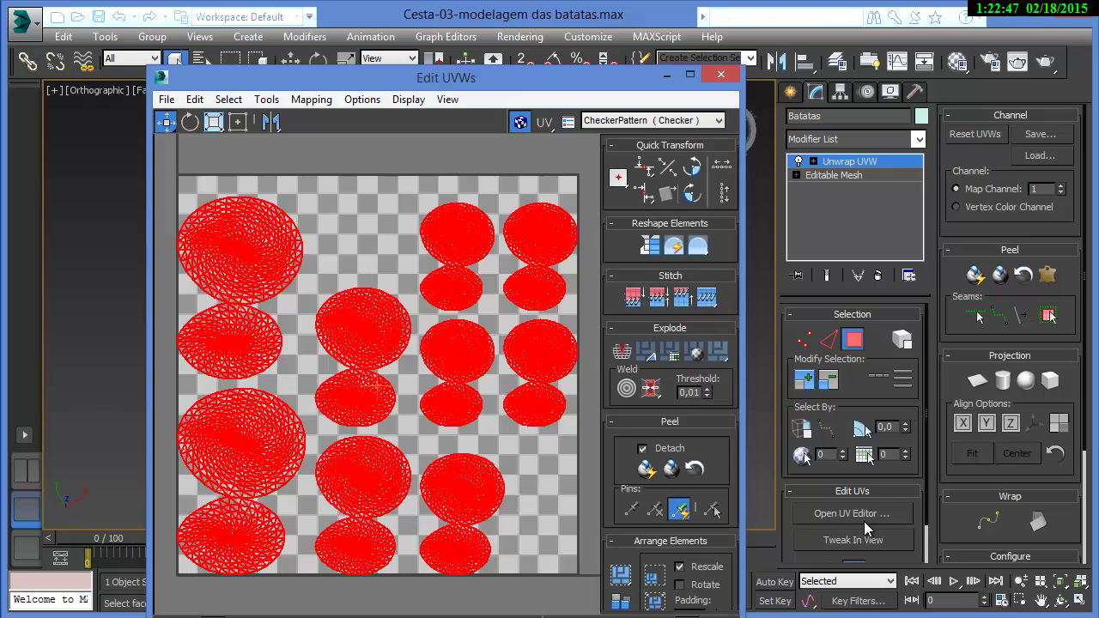
{"action": "left_click", "coordinate": [268, 102]}
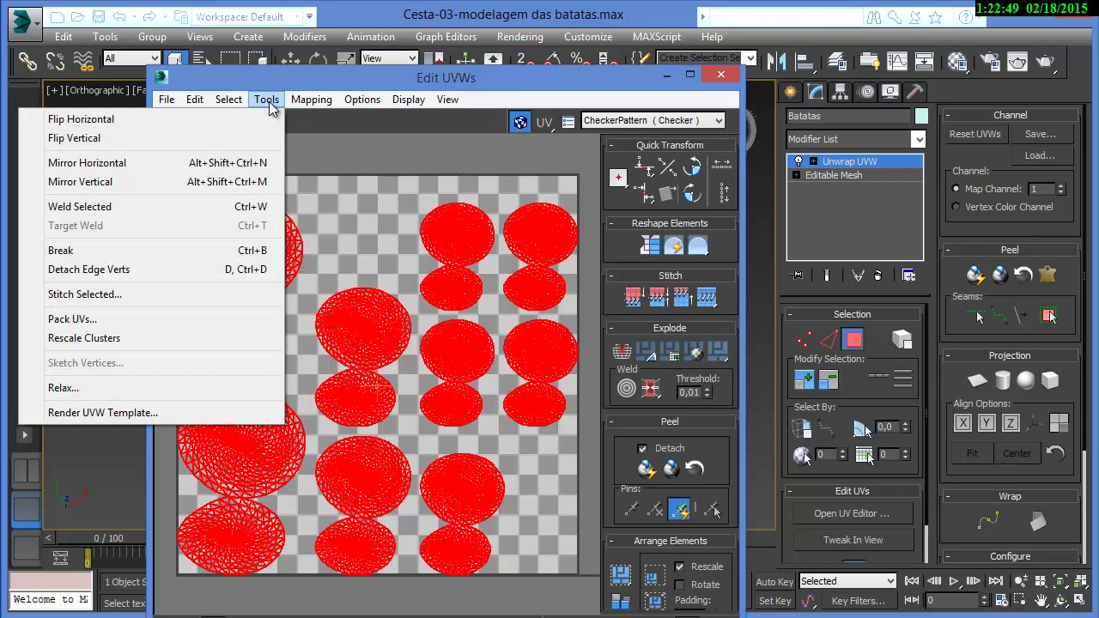
{"action": "left_click", "coordinate": [152, 317]}
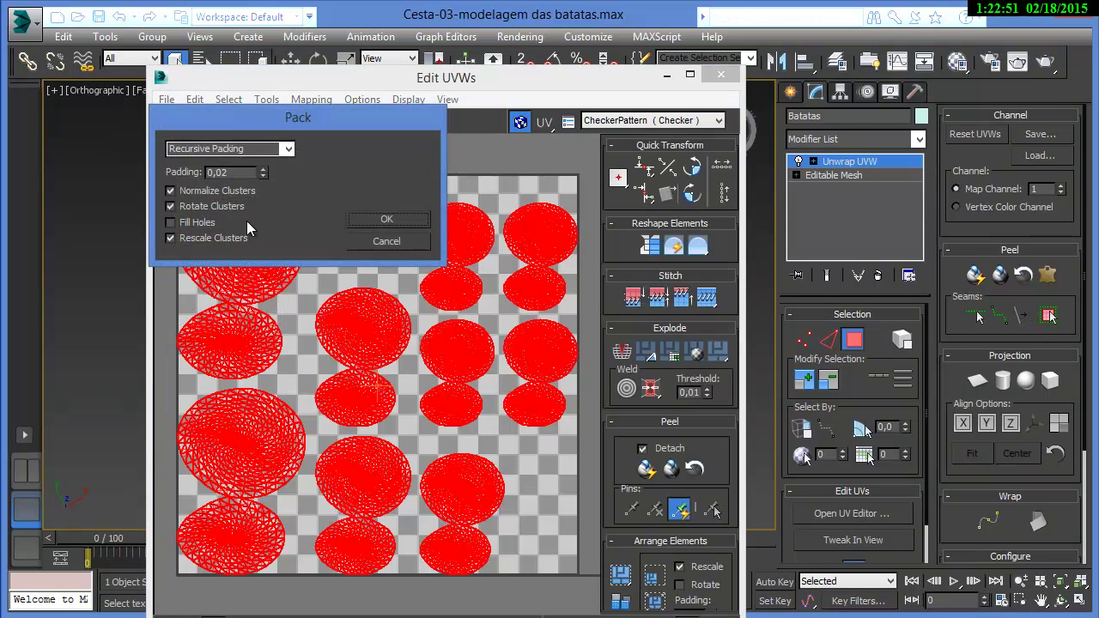
{"action": "left_click", "coordinate": [379, 219]}
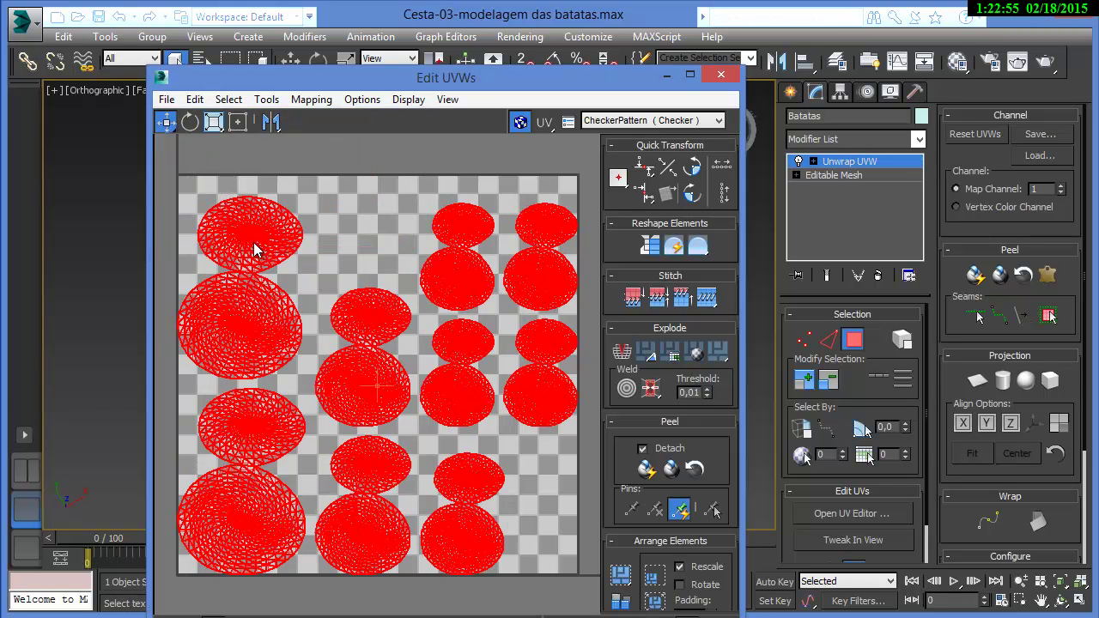
- Apply Rescale Clusters to the packed potato UVs
{"action": "left_click", "coordinate": [309, 107]}
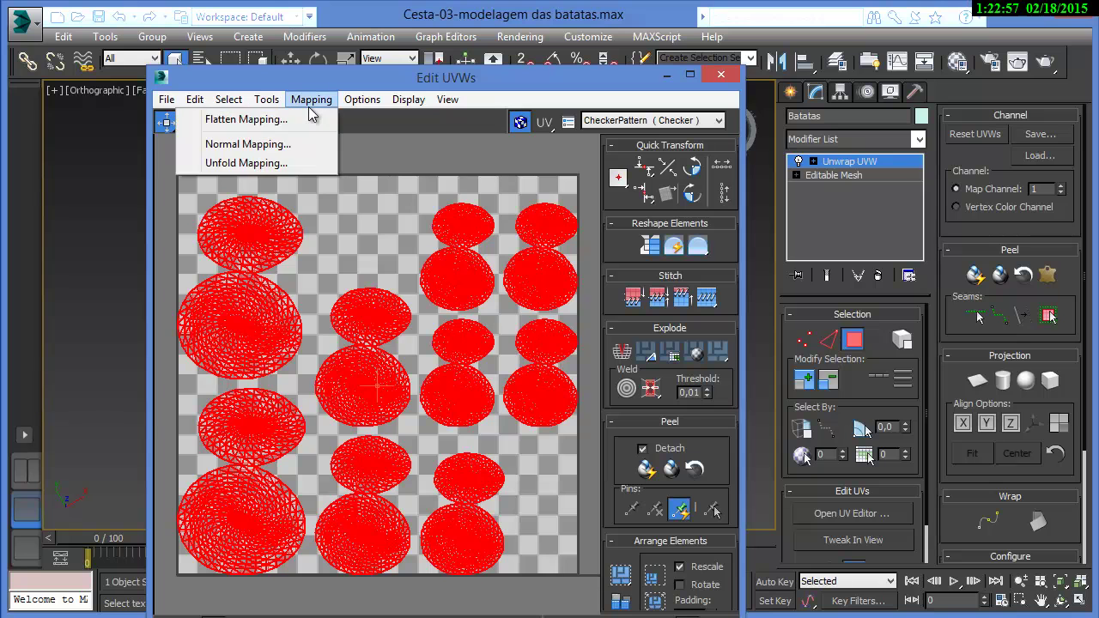
{"action": "mouse_move", "coordinate": [270, 98]}
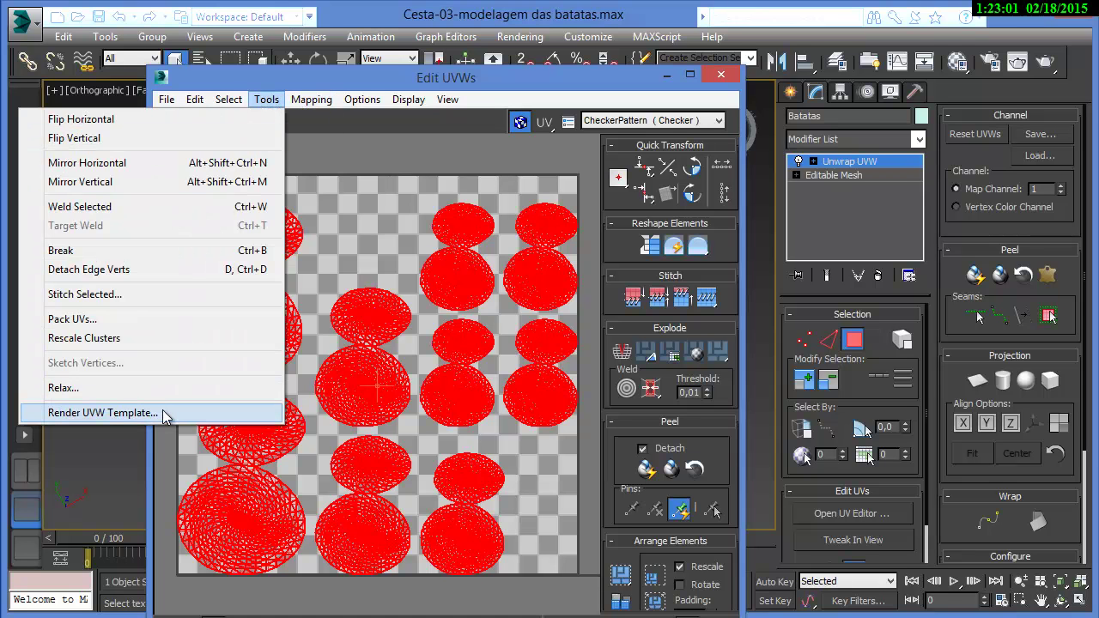
{"action": "left_click", "coordinate": [124, 341]}
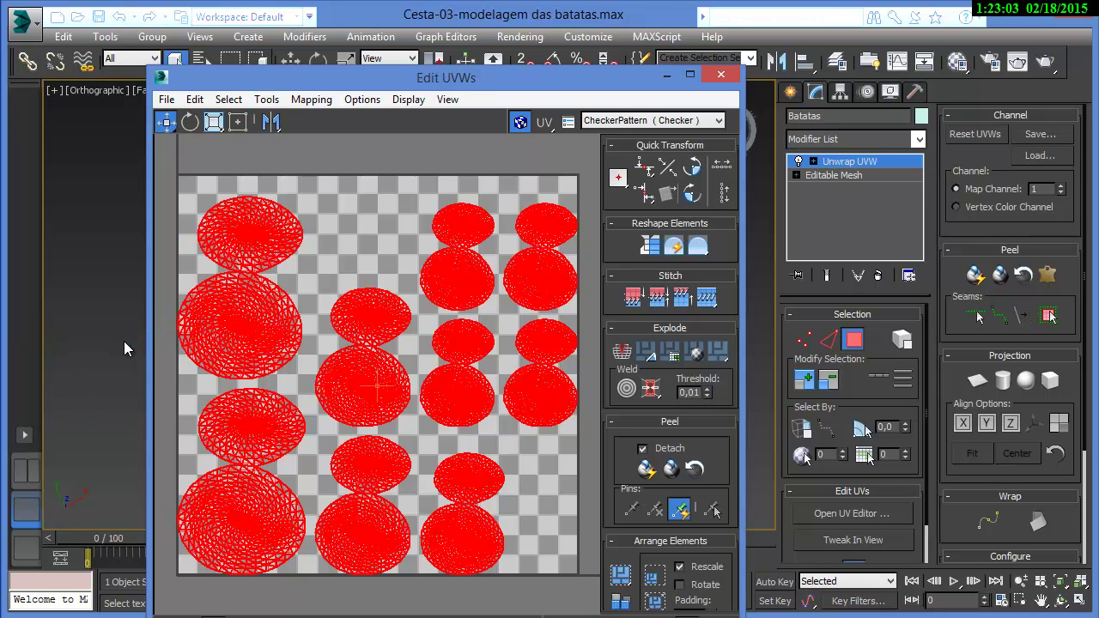
- Render the potatoes' UVW template at 1024 × 1024 with visible and seam edges
{"action": "left_click", "coordinate": [295, 100]}
{"action": "mouse_move", "coordinate": [255, 100]}
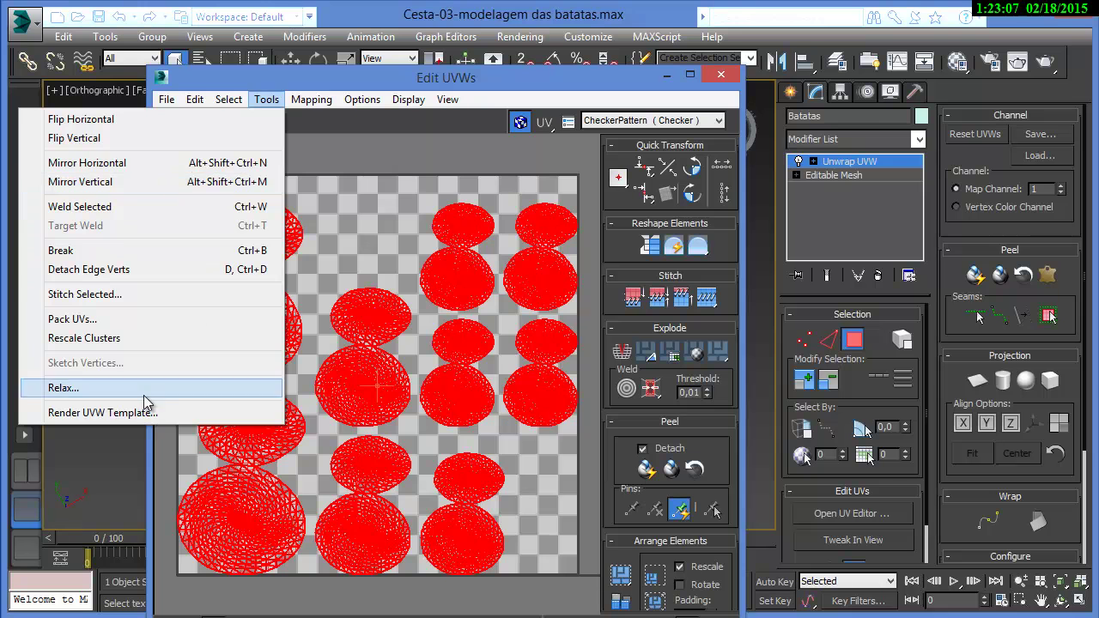
{"action": "left_click", "coordinate": [120, 416]}
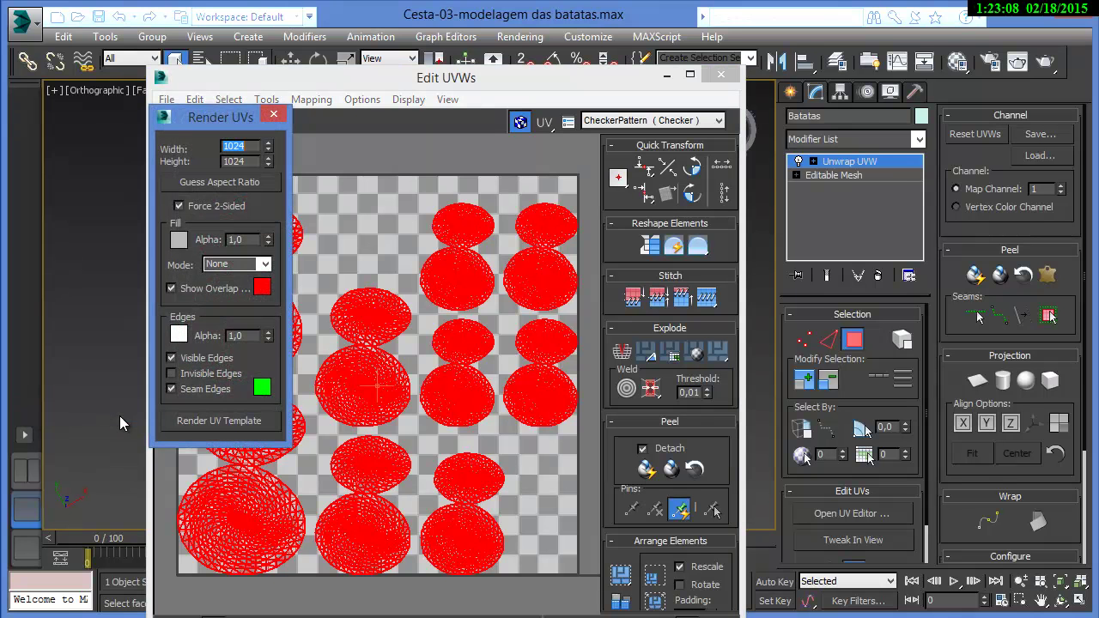
{"action": "left_click", "coordinate": [216, 421]}
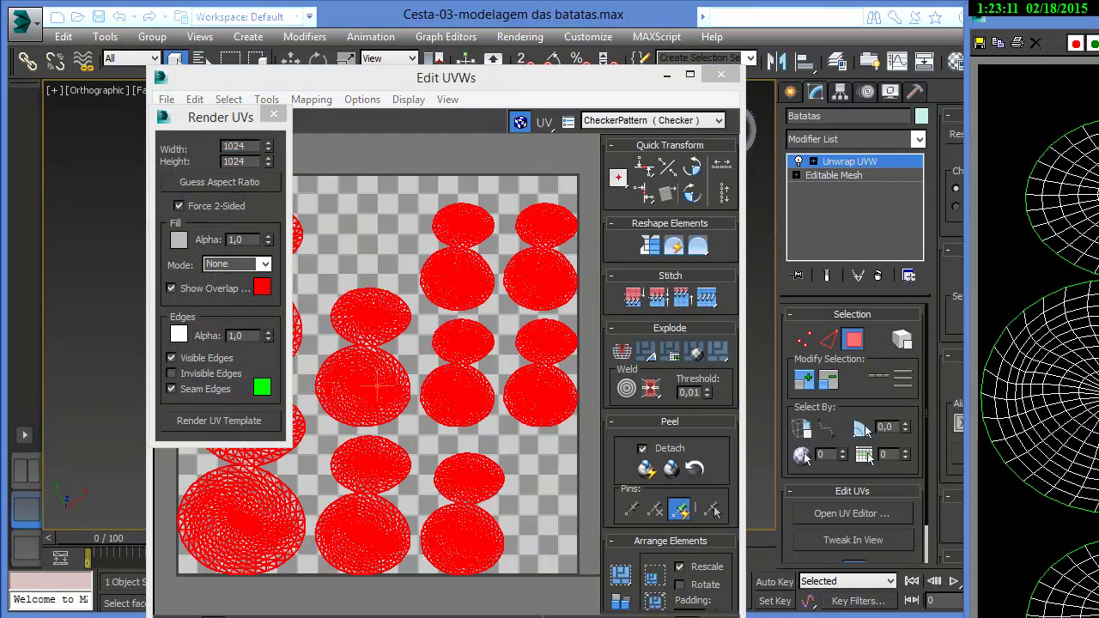
- Save the rendered UV template in the Cesta folder as Batatas-UV.png, accepting the PNG options
{"action": "left_click_drag", "start_coordinate": [1004, 10], "coordinate": [236, 23]}
{"action": "left_click", "coordinate": [28, 48]}
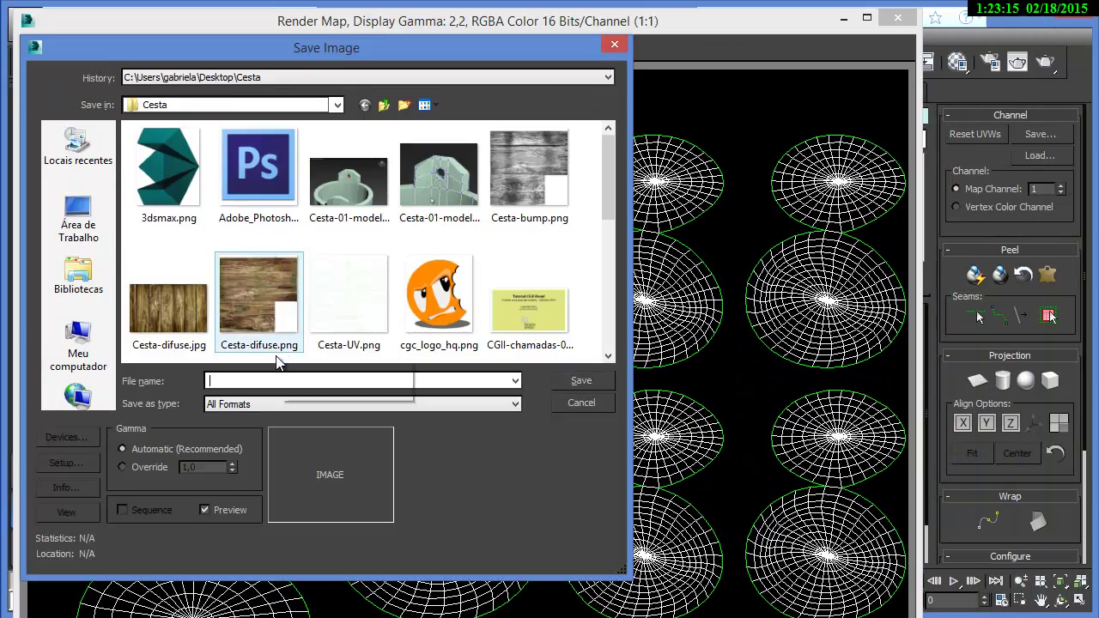
{"action": "left_click", "coordinate": [311, 347]}
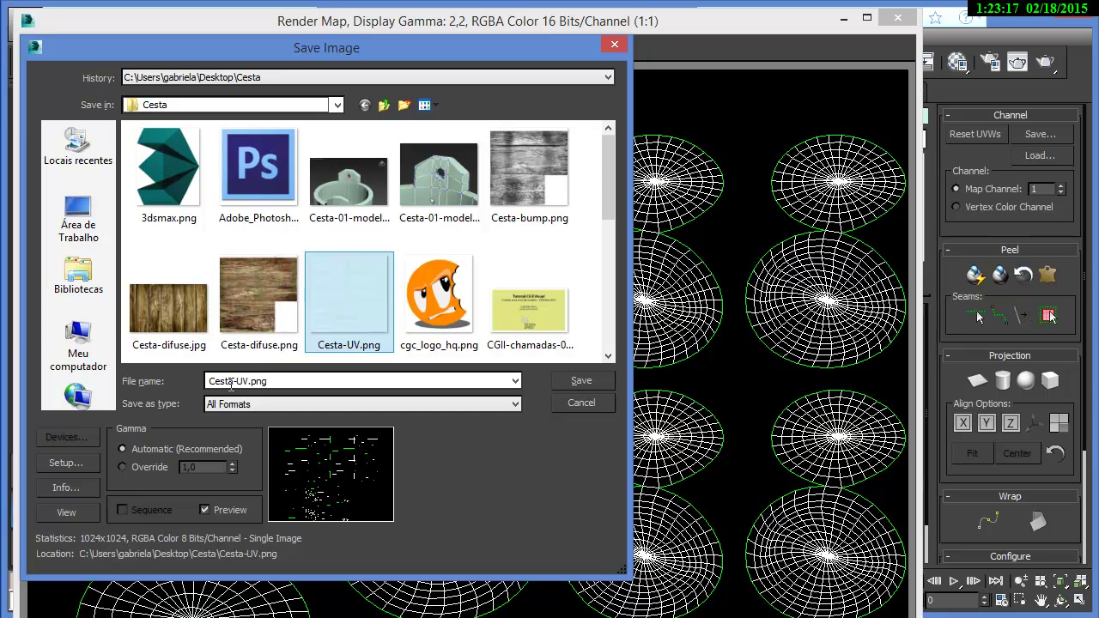
{"action": "left_click", "coordinate": [244, 380]}
{"action": "left_click_drag", "start_coordinate": [239, 380], "coordinate": [183, 380]}
{"action": "type", "text": "Batatas"}
{"action": "key", "text": "Delete"}
{"action": "type", "text": "-U"}
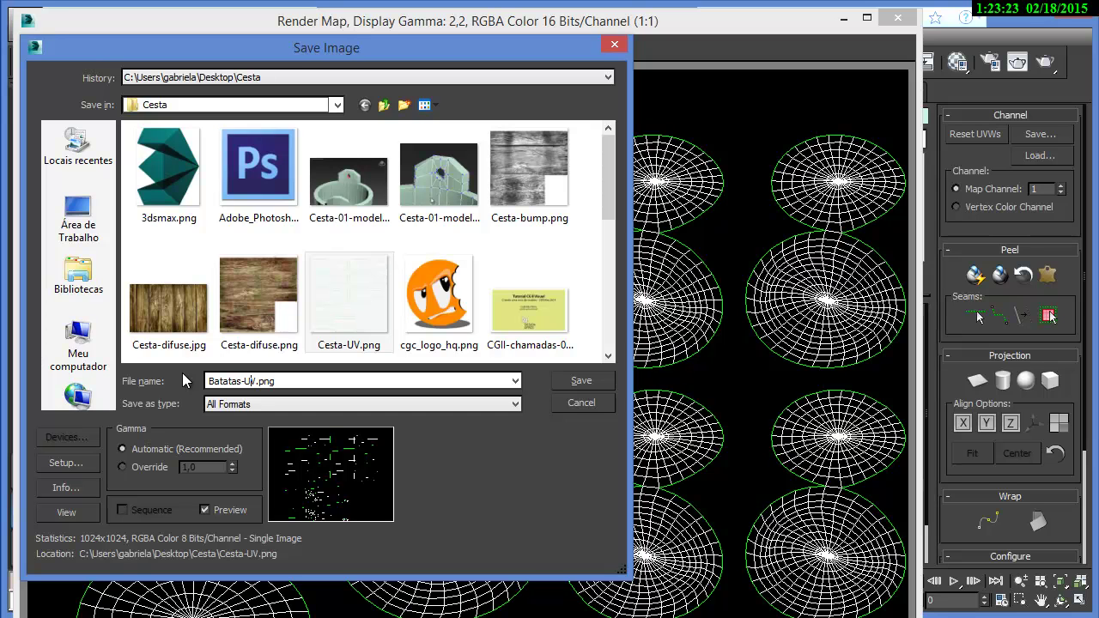
{"action": "left_click", "coordinate": [580, 382]}
{"action": "left_click", "coordinate": [136, 228]}
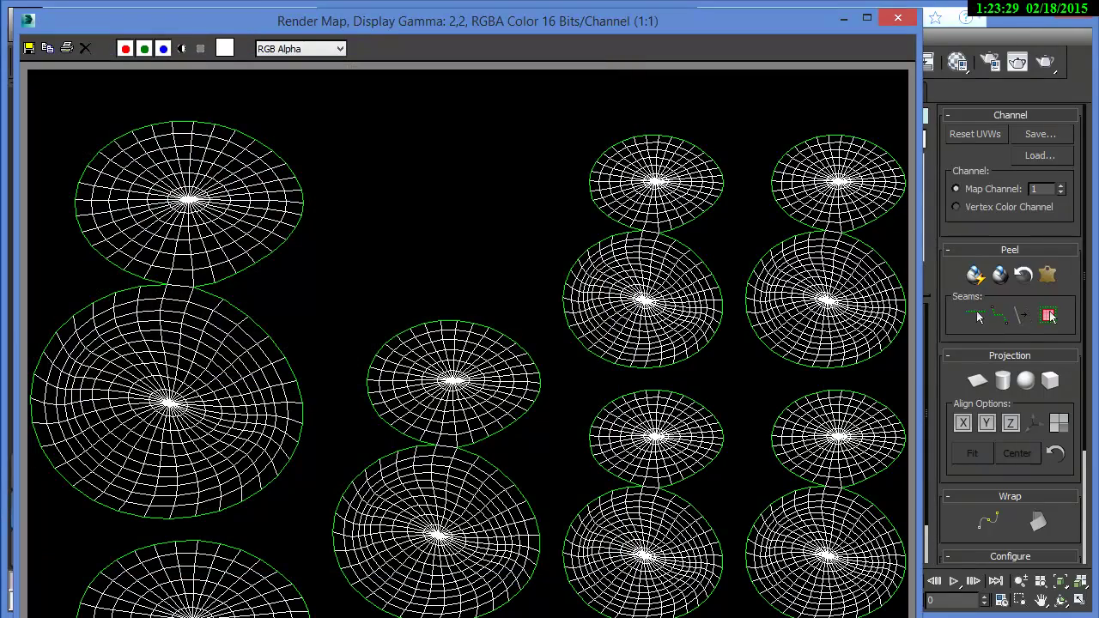